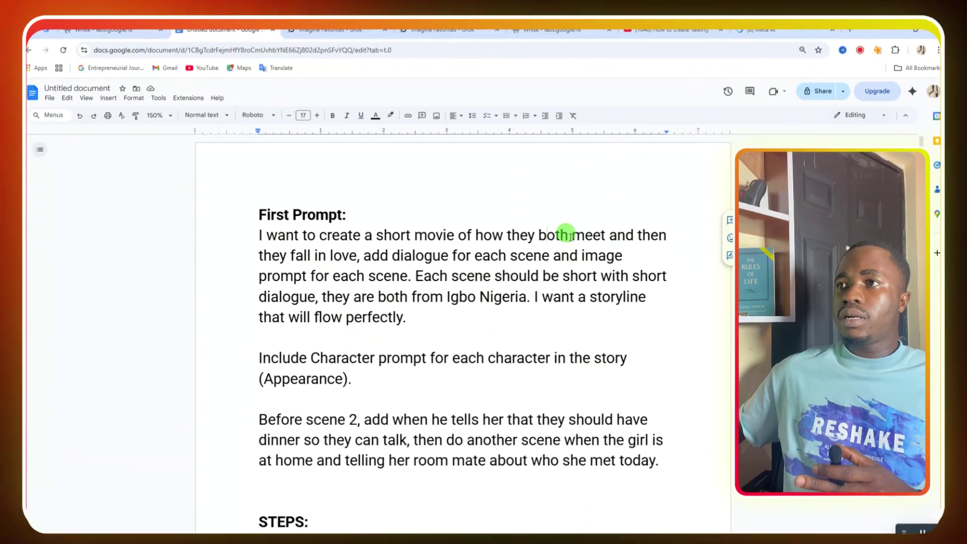
# Step: Change 'they both' to 'a Nigerian man and woman' in the First Prompt paragraph
pyautogui.moveTo(567, 226); pyautogui.dragTo(506, 222)
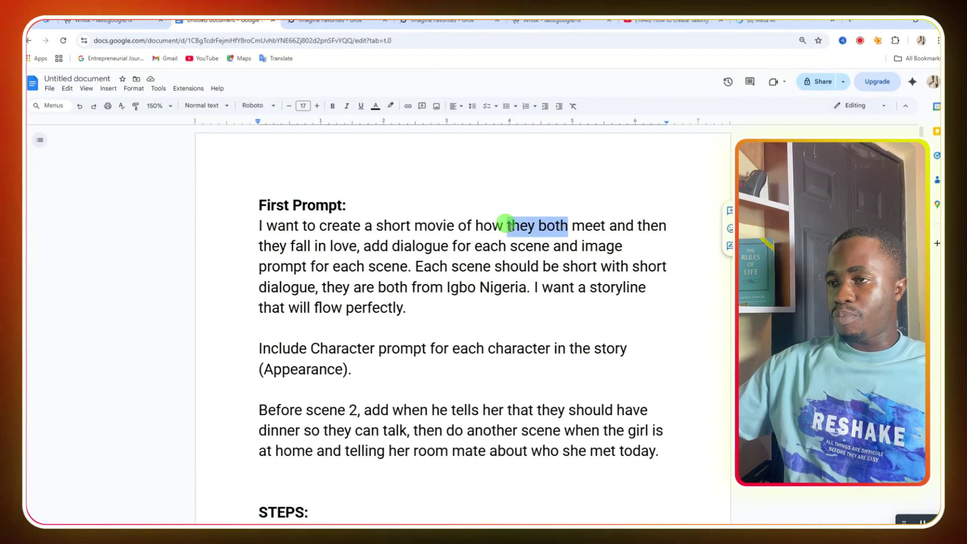
pyautogui.write('A')
pyautogui.press('BackSpace')
pyautogui.write('a Nigerian man and woman')
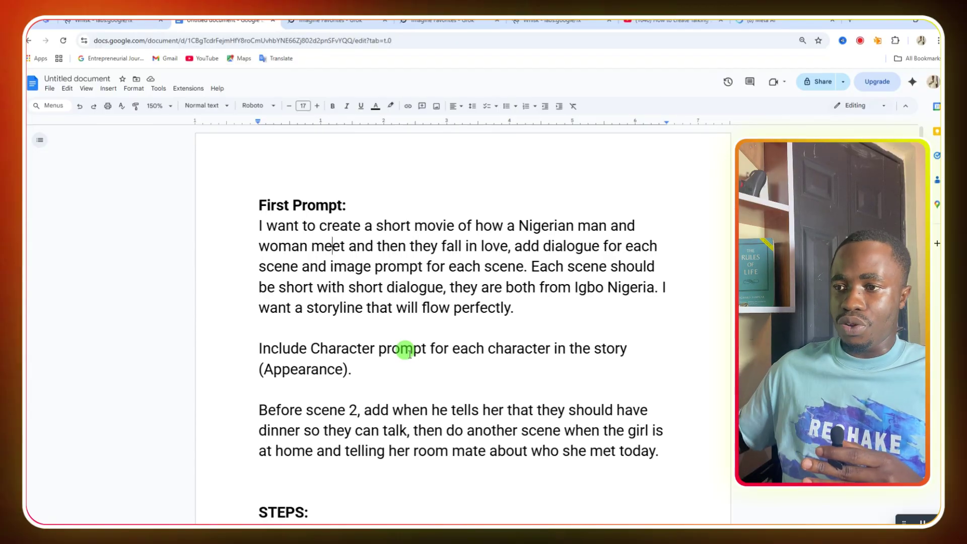
pyautogui.moveTo(259, 408); pyautogui.dragTo(658, 459)
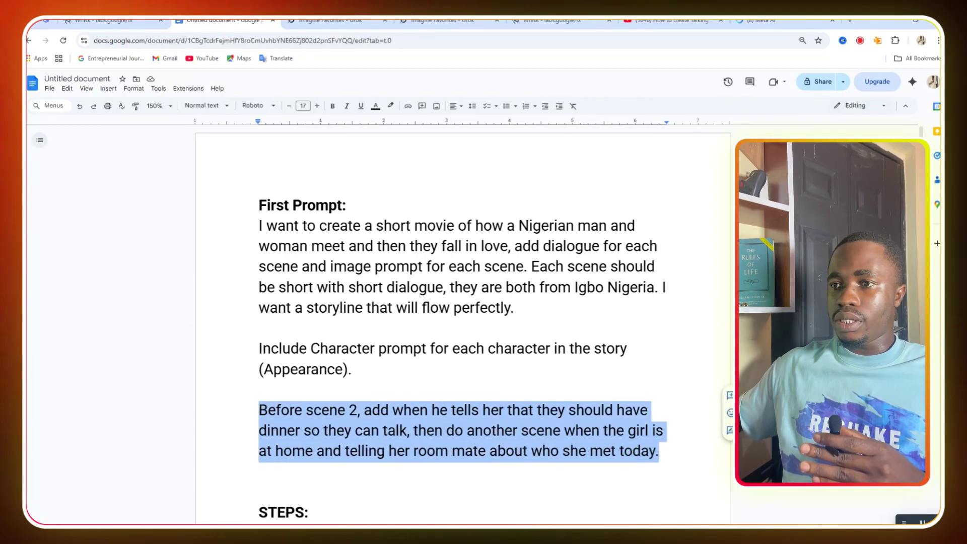
pyautogui.moveTo(244, 222); pyautogui.dragTo(352, 370)
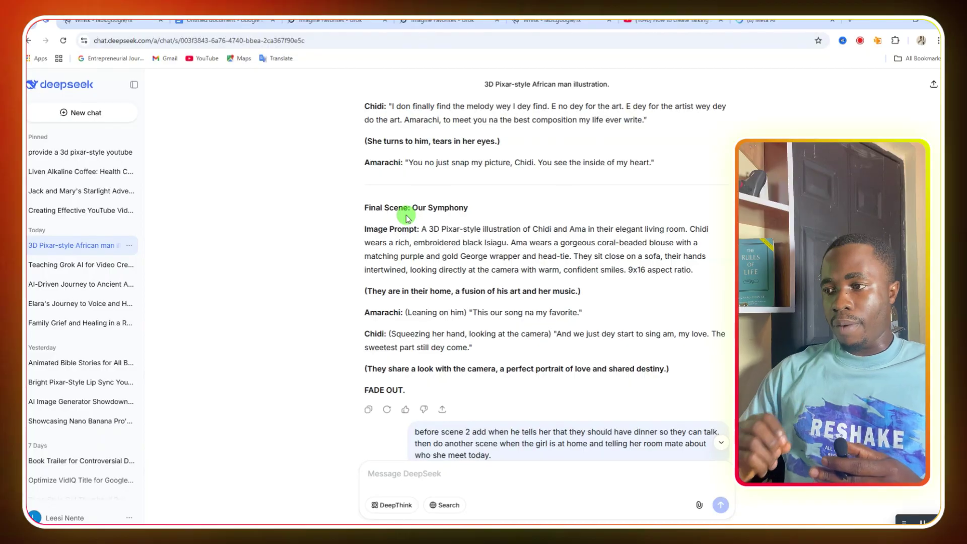
pyautogui.scroll(-3, 484, 340)
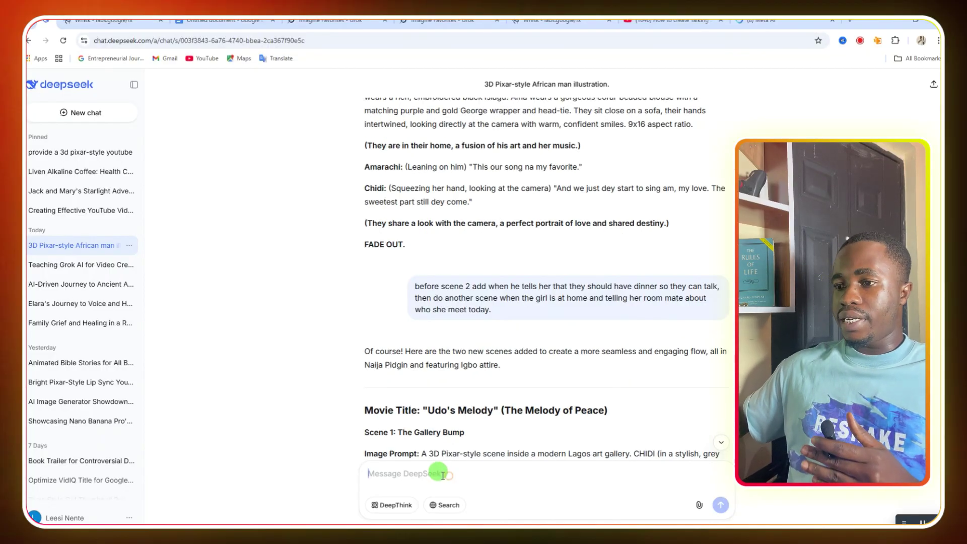
pyautogui.scroll(-15, 453, 360)
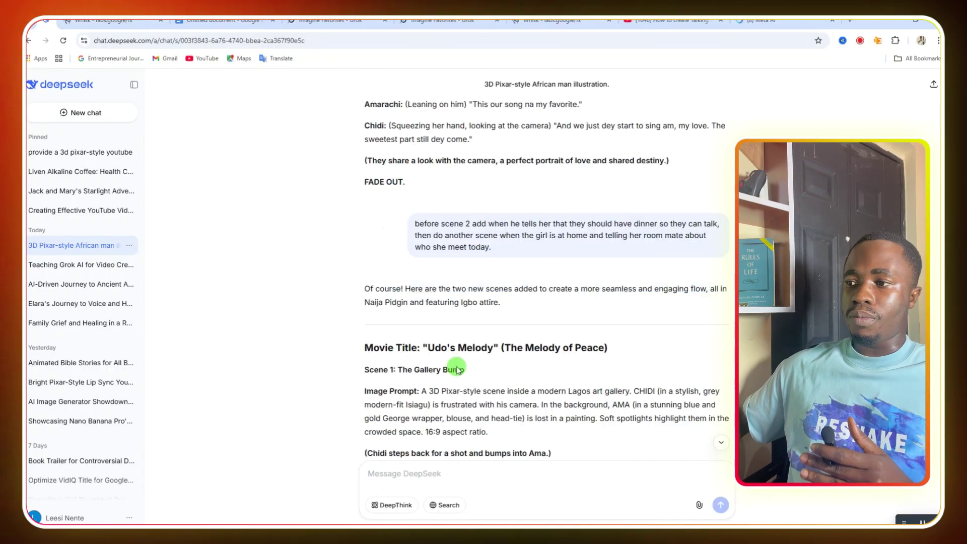
pyautogui.scroll(-10, 458, 356)
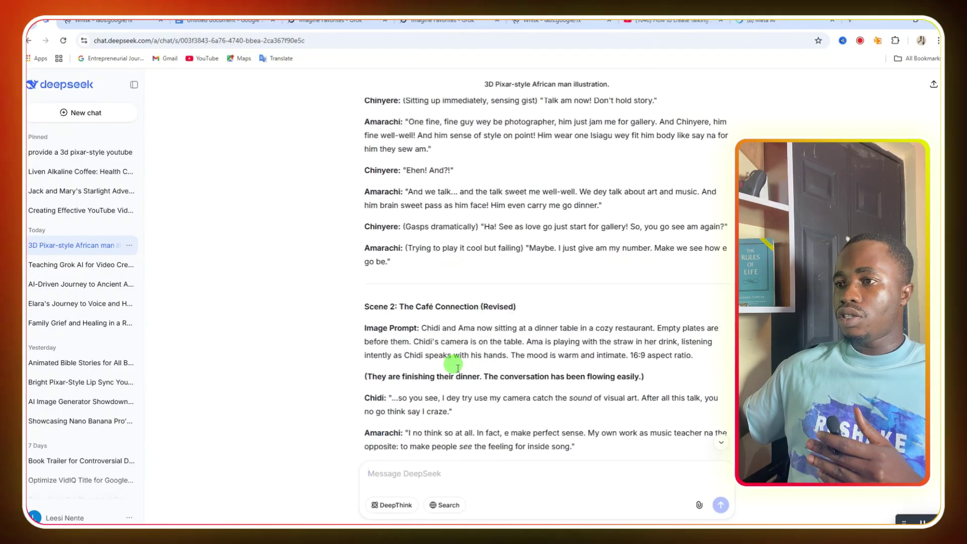
pyautogui.scroll(-4, 453, 366)
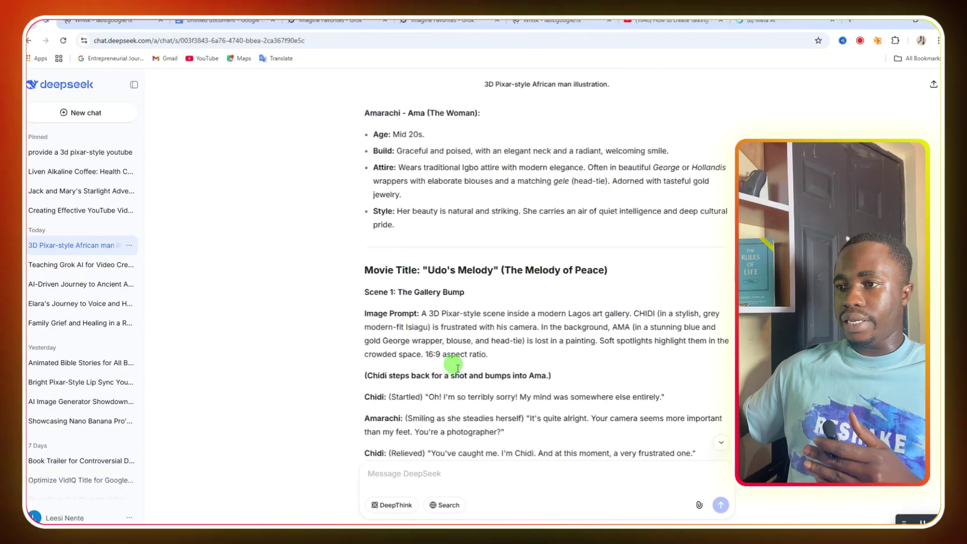
pyautogui.scroll(2, 439, 195)
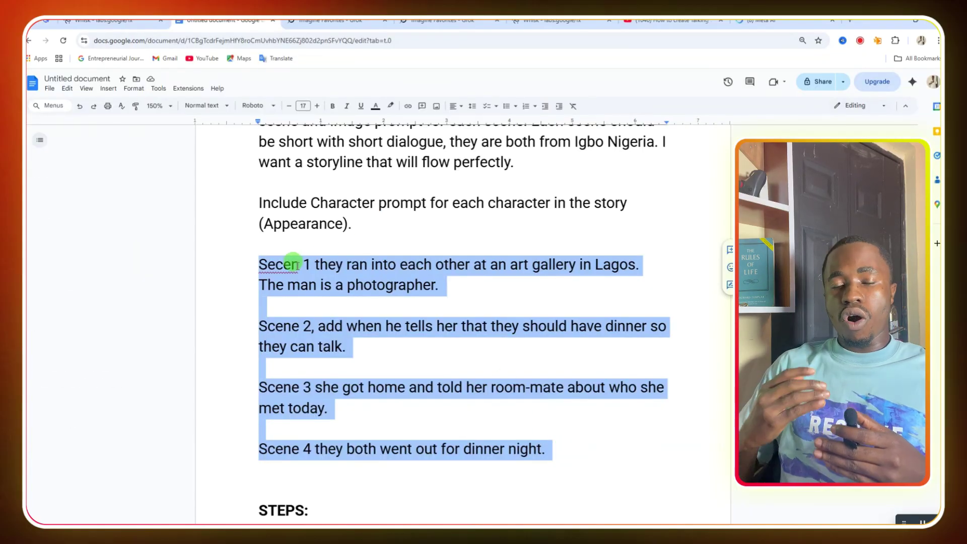
pyautogui.moveTo(259, 264); pyautogui.dragTo(312, 272)
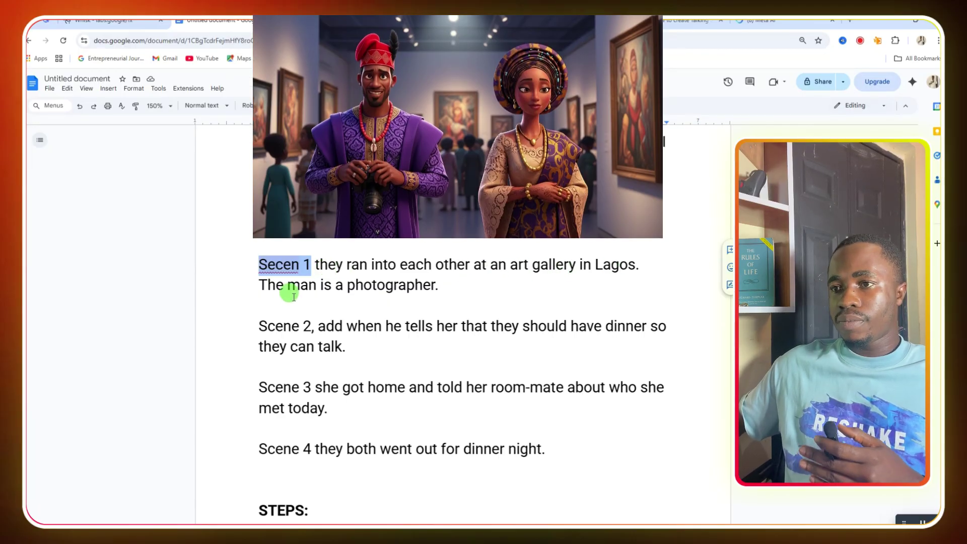
pyautogui.click(427, 285)
pyautogui.moveTo(258, 326); pyautogui.dragTo(291, 326)
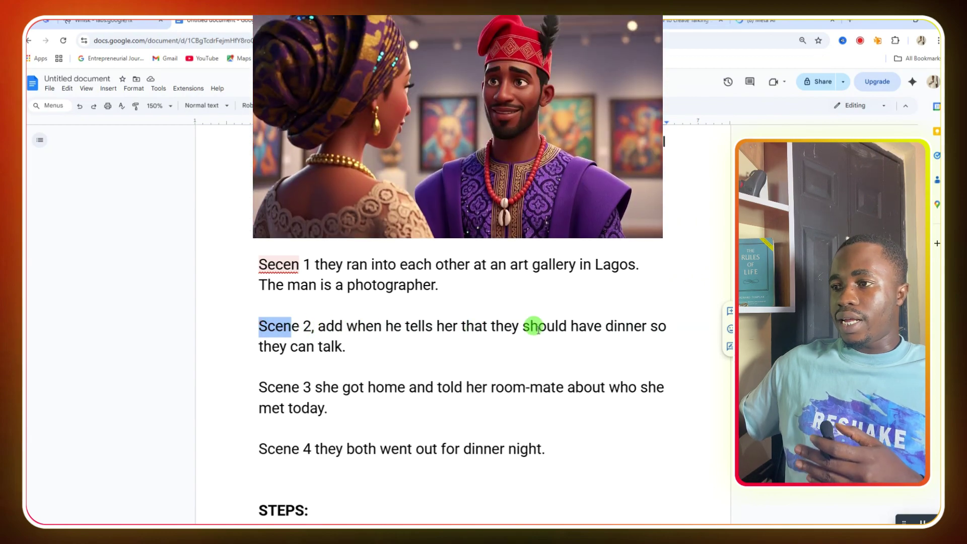
pyautogui.click(346, 343)
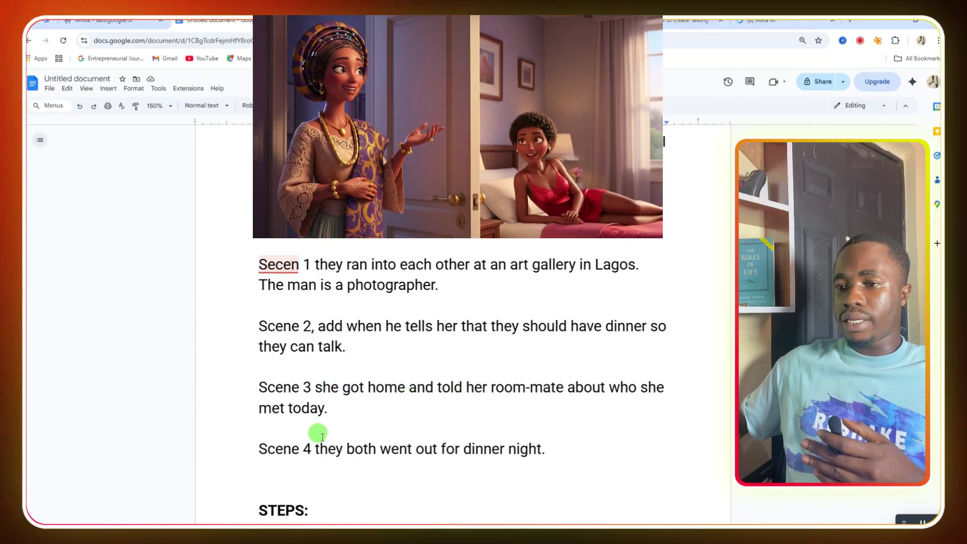
pyautogui.click(282, 452)
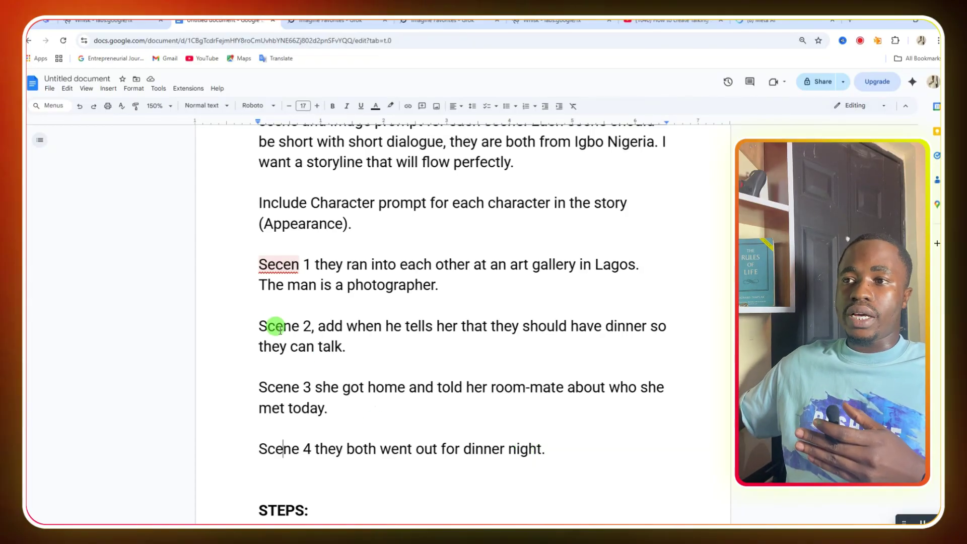
pyautogui.click(260, 277)
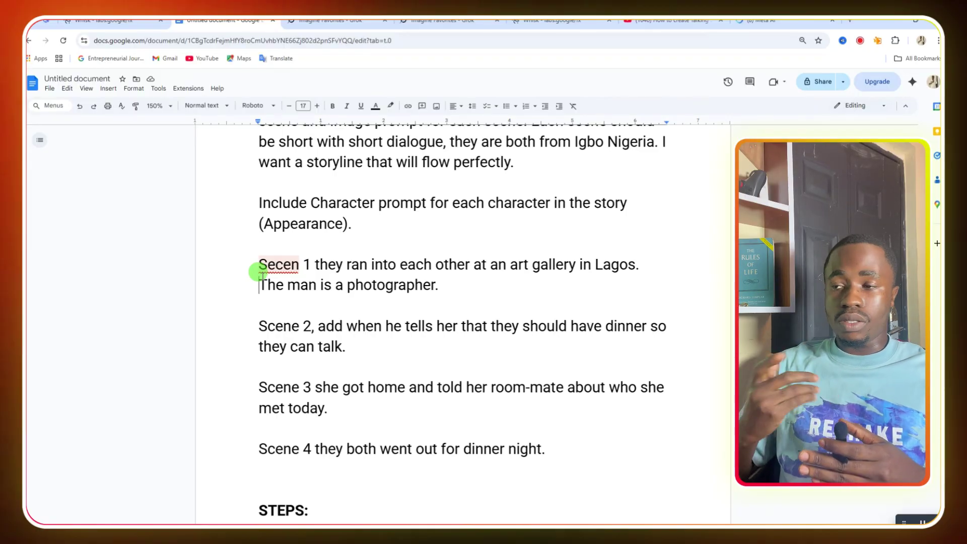
pyautogui.click(266, 265)
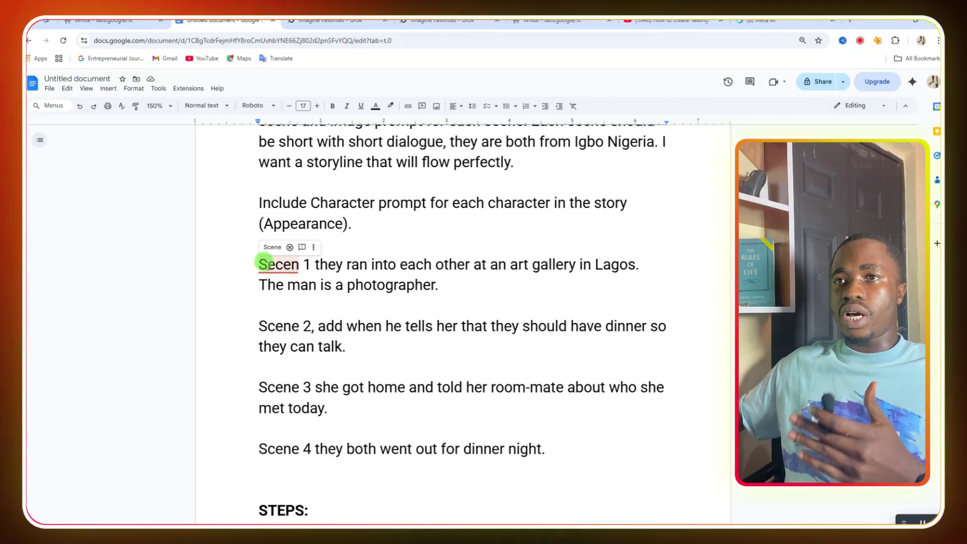
# Step: Scroll through DeepSeek's revised scene prompts and character appearance descriptions
pyautogui.click(46, 21)
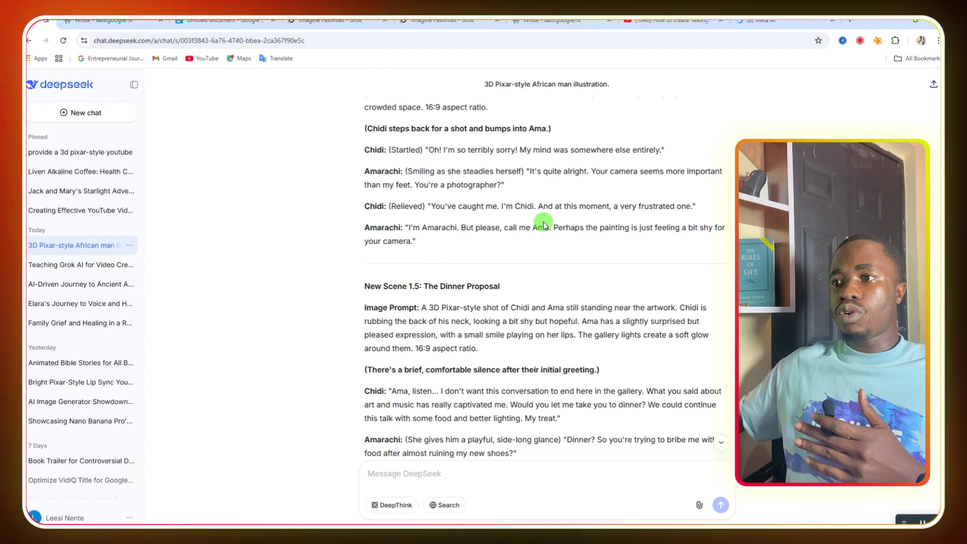
pyautogui.scroll(2, 500, 254)
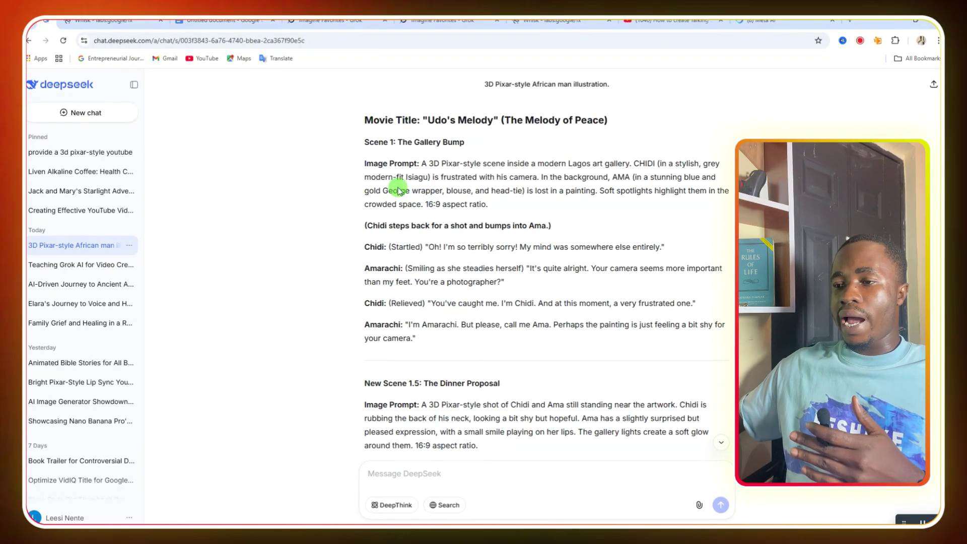
pyautogui.scroll(-2, 431, 258)
pyautogui.scroll(-4, 431, 258)
pyautogui.scroll(2, 432, 252)
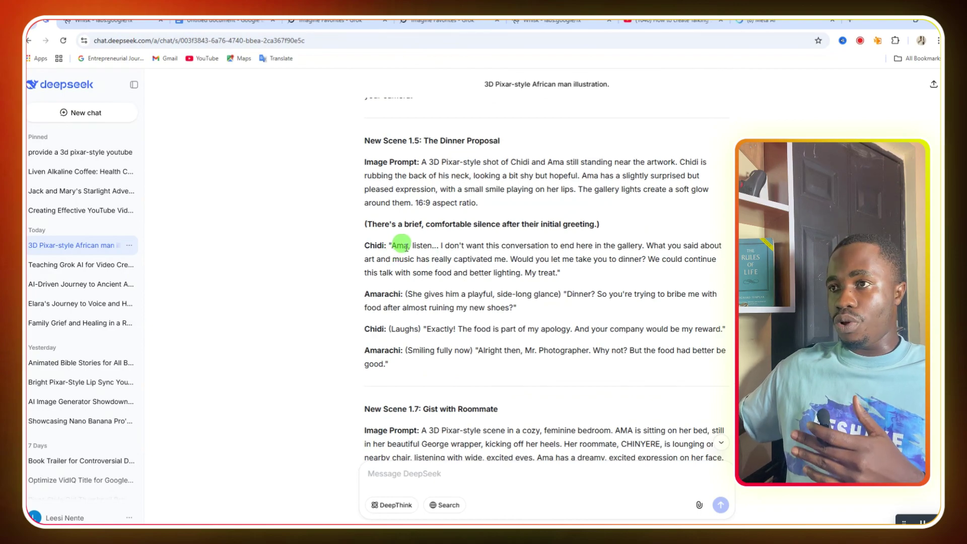
# Step: Highlight the CONSISTENT IMAGE PREPARATION step in the Docs steps list, then reread DeepSeek
pyautogui.hotkey('ctrl', 'Tab')
pyautogui.moveTo(544, 372); pyautogui.dragTo(274, 365)
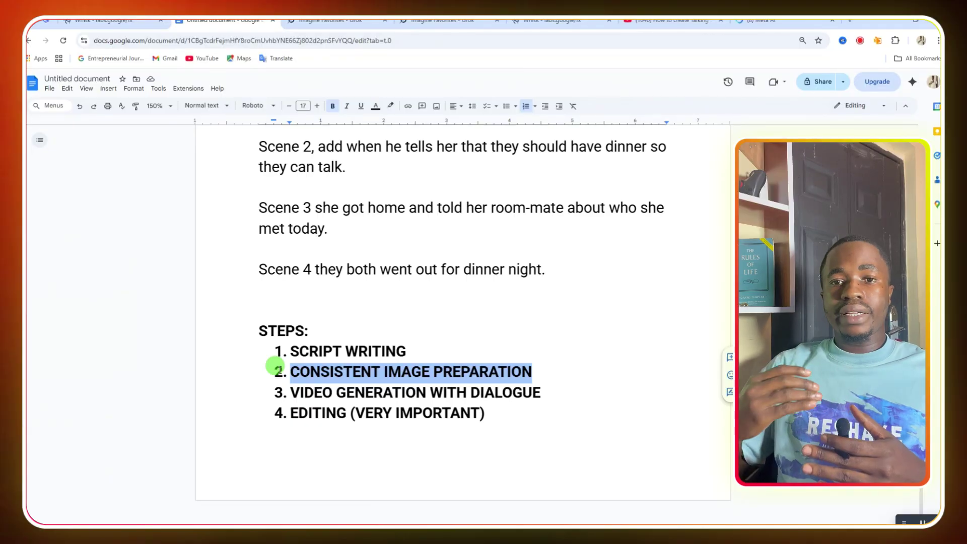
pyautogui.click(47, 21)
pyautogui.scroll(4, 554, 197)
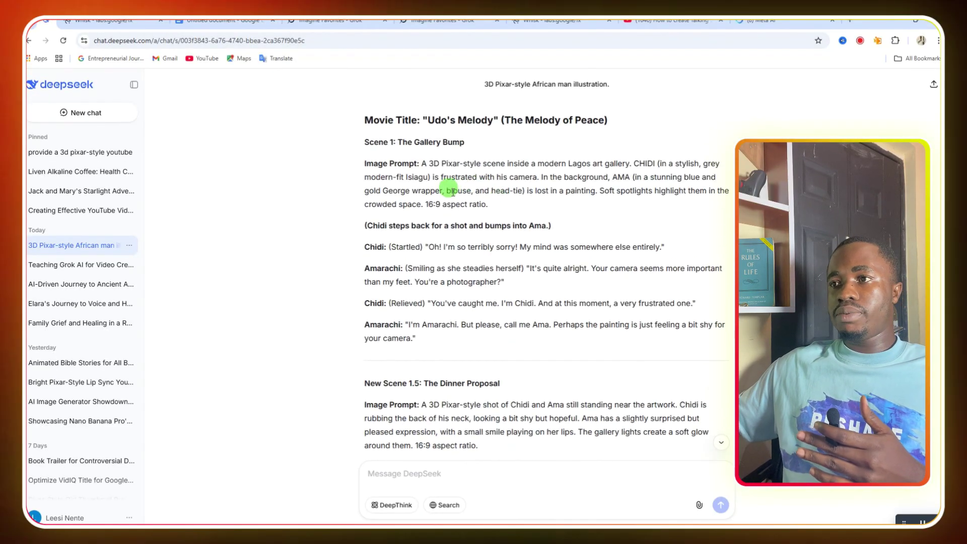
pyautogui.scroll(5, 418, 175)
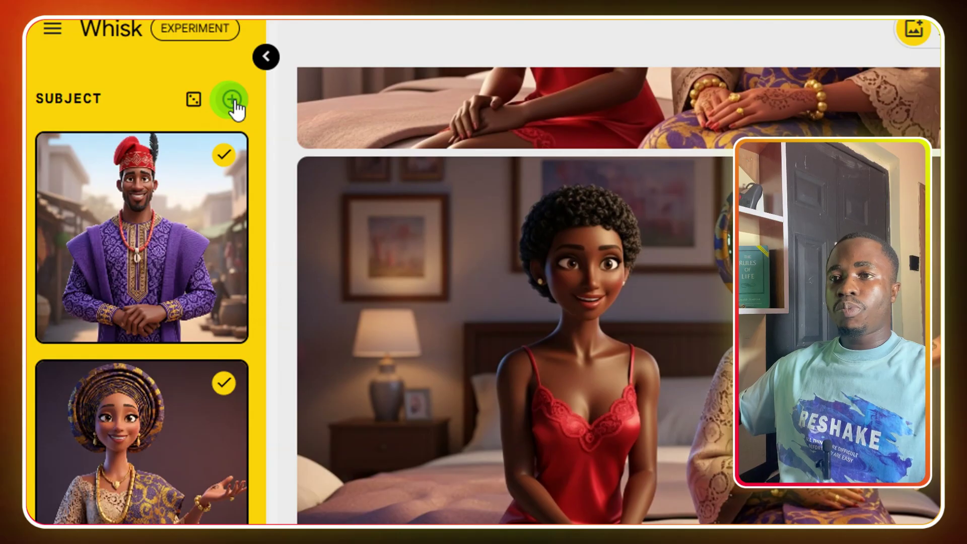
# Step: Add a new text-prompt subject slot and copy Chidi's appearance description from DeepSeek
pyautogui.click(233, 104)
pyautogui.moveTo(121, 391)
pyautogui.scroll(-2, 121, 390)
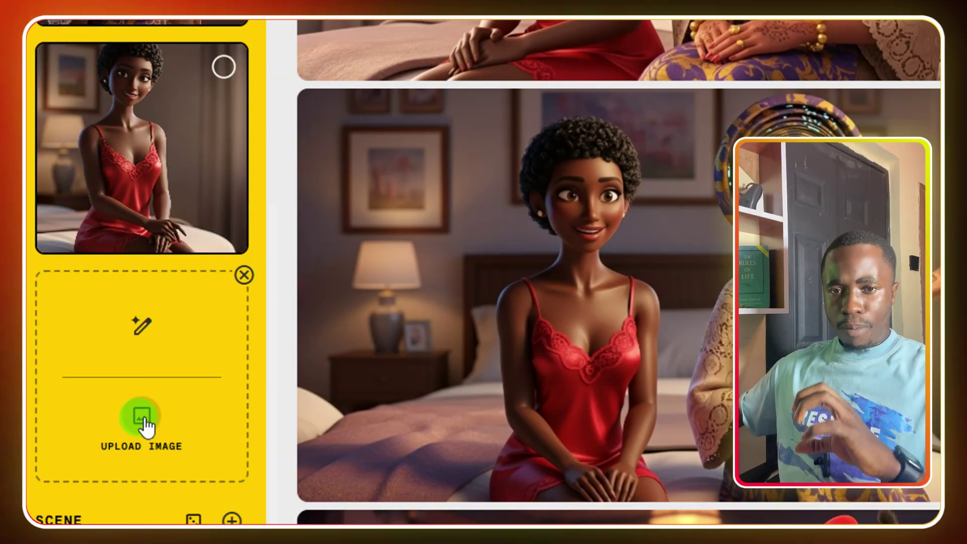
pyautogui.click(134, 327)
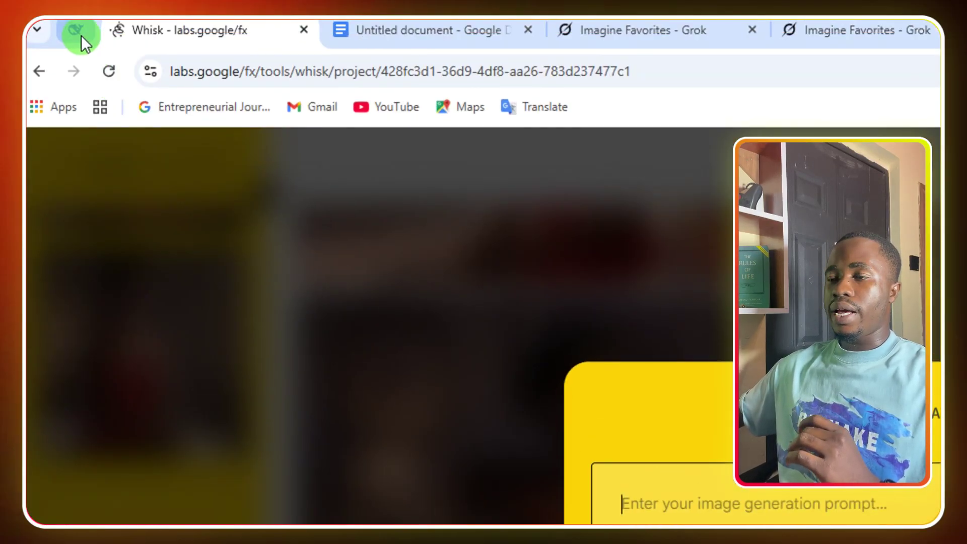
pyautogui.click(79, 33)
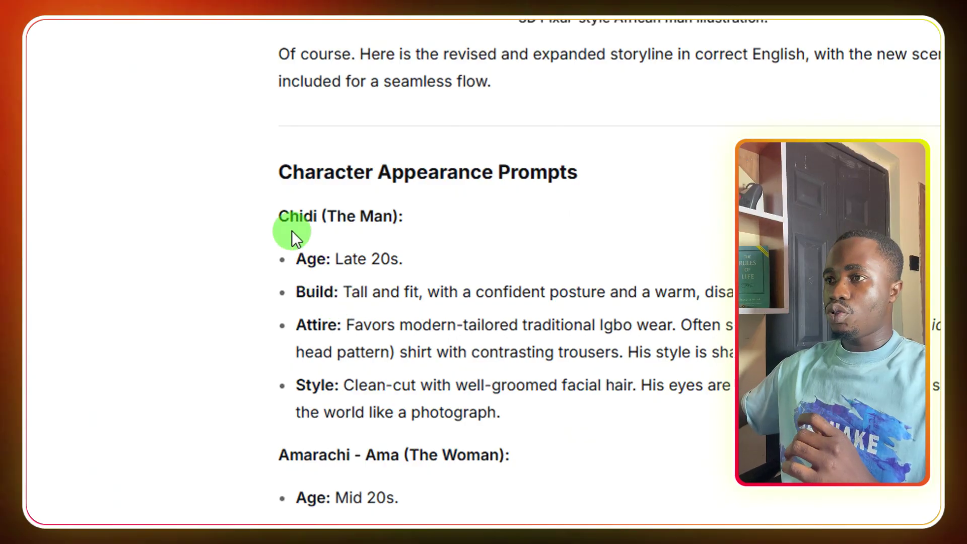
pyautogui.moveTo(282, 212); pyautogui.dragTo(520, 443)
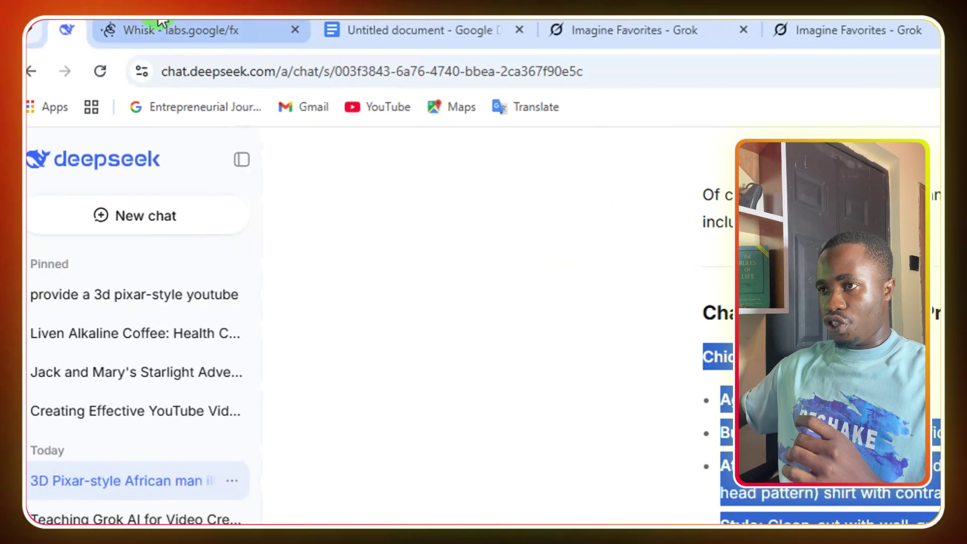
pyautogui.click(166, 24)
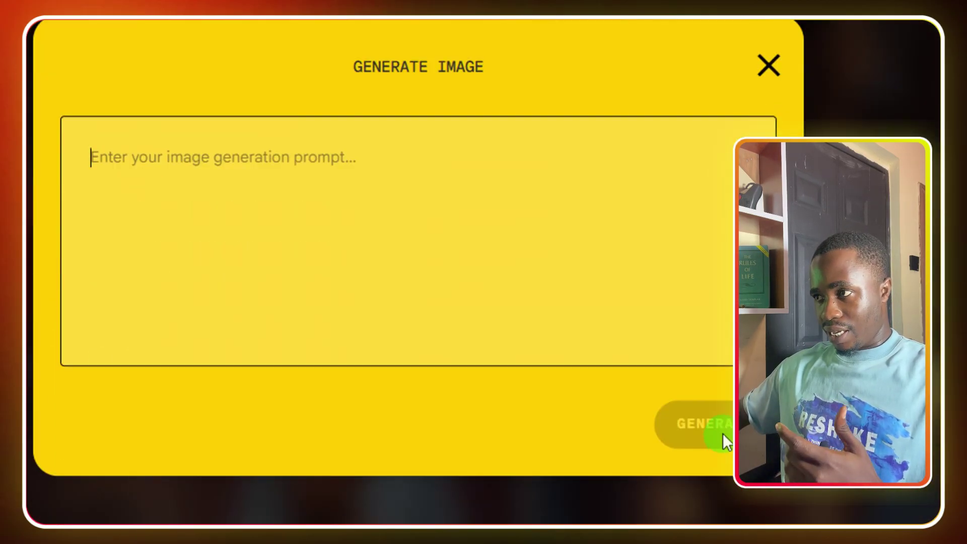
# Step: Generate the subject image from the prompt and inspect the man's resulting subject image
pyautogui.click(766, 89)
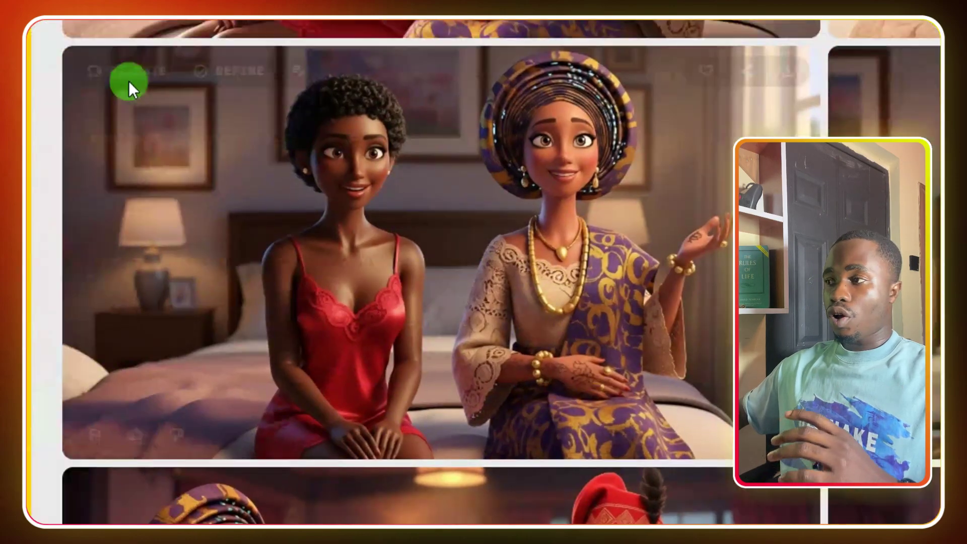
pyautogui.scroll(10, 146, 121)
pyautogui.click(60, 249)
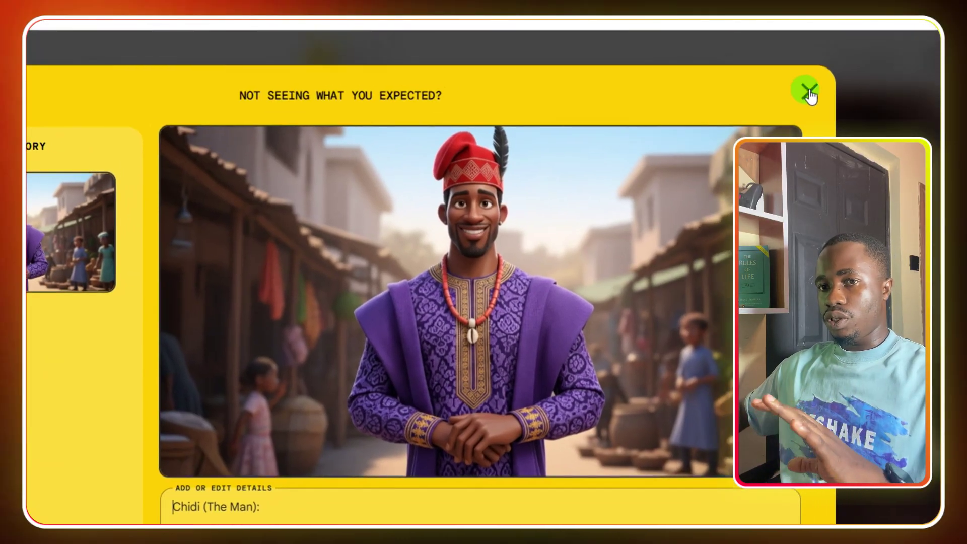
pyautogui.click(837, 69)
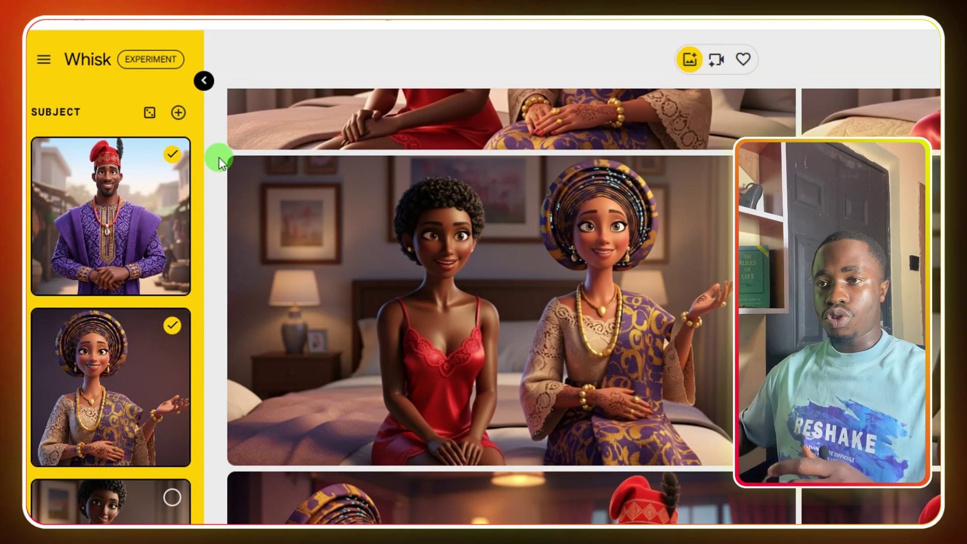
# Step: Inspect Ama's and Chinyere's character reference details, leaving Ama's thumbnail selected
pyautogui.scroll(-5, 141, 282)
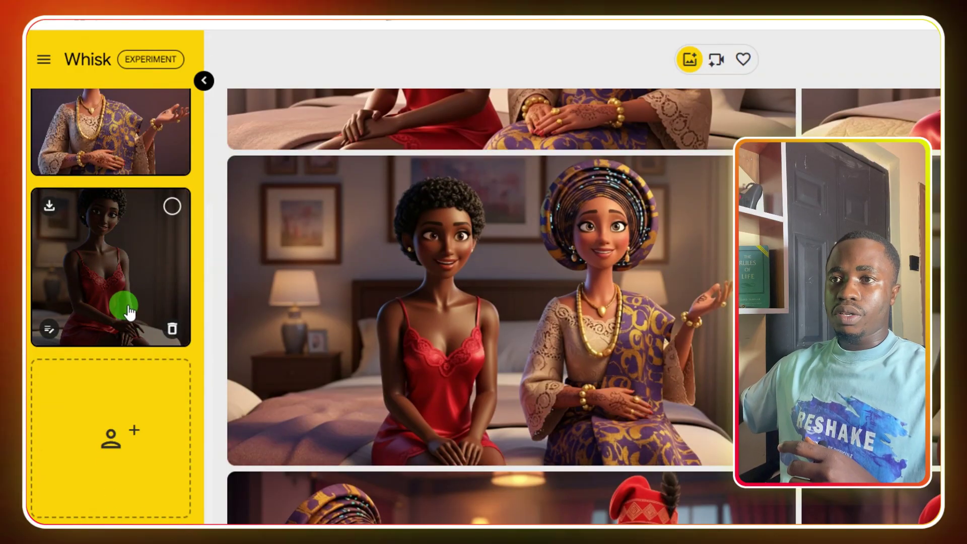
pyautogui.scroll(3, 98, 224)
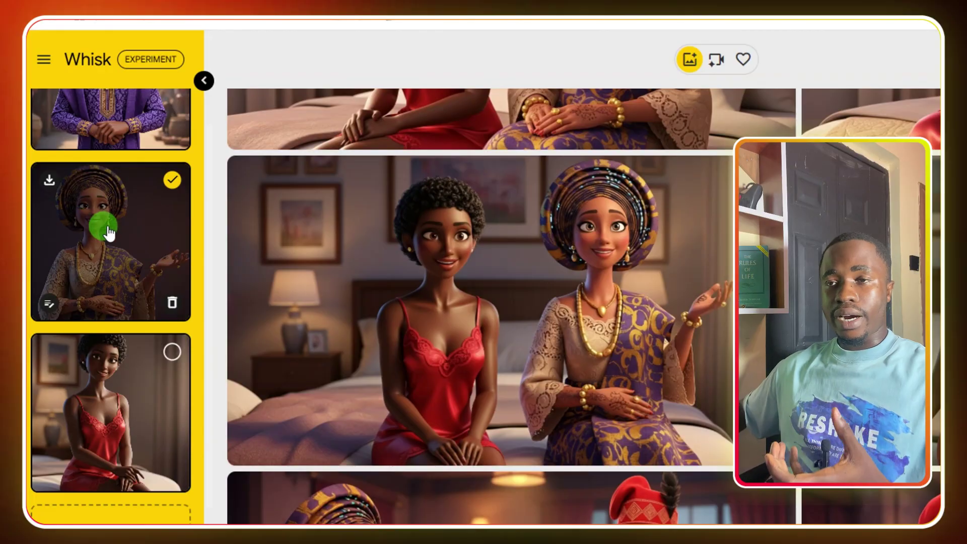
pyautogui.click(49, 304)
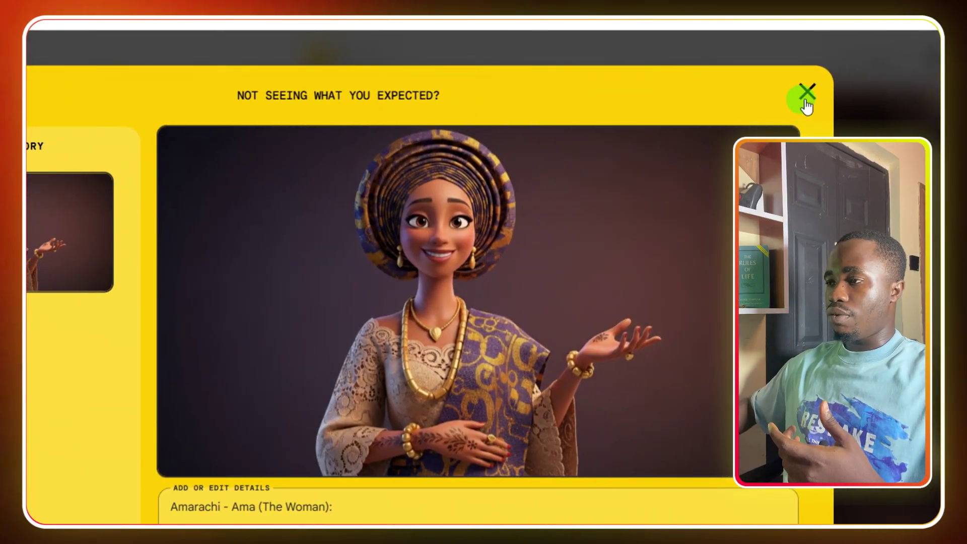
pyautogui.click(889, 91)
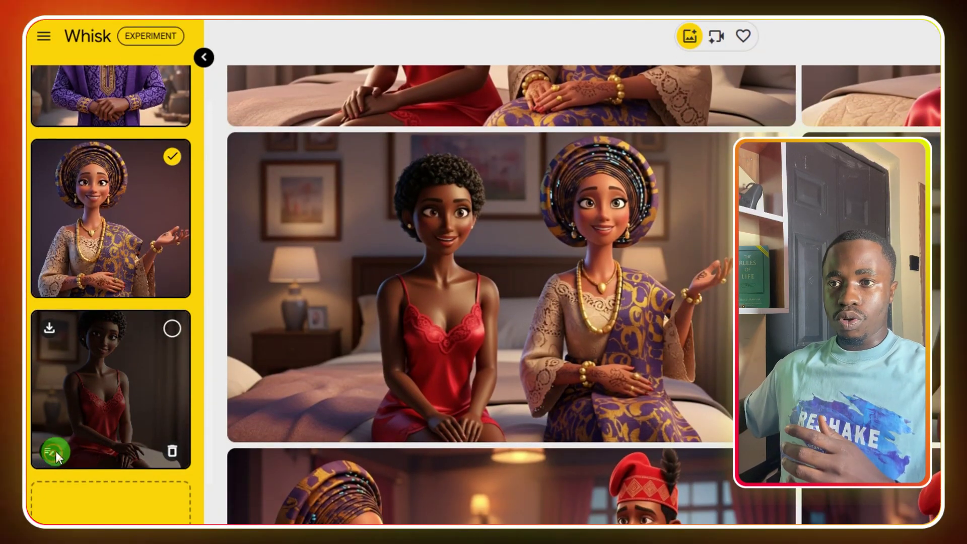
pyautogui.click(55, 451)
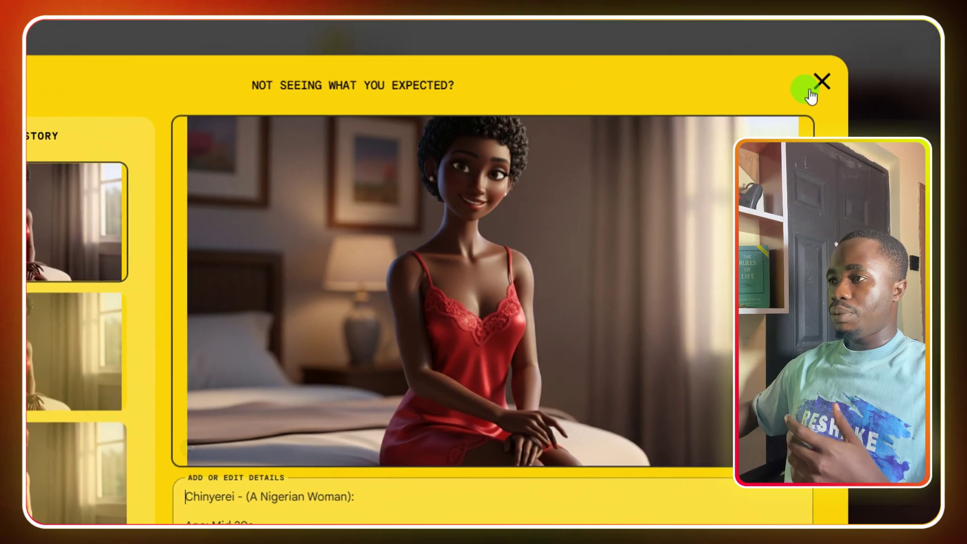
pyautogui.click(917, 68)
pyautogui.click(96, 267)
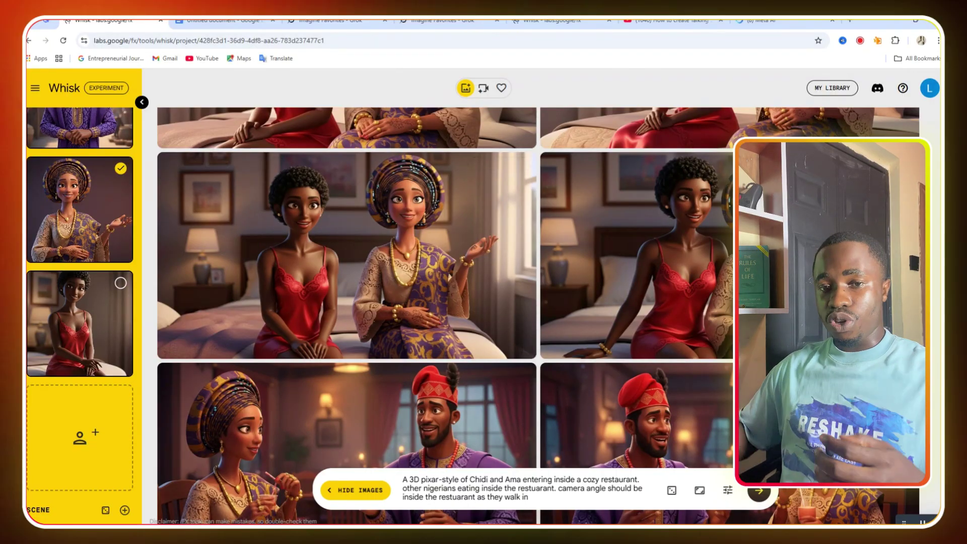
# Step: Copy the Scene 1 art gallery image prompt from the Udo's Melody script in DeepSeek
pyautogui.click(48, 23)
pyautogui.scroll(-5, 512, 229)
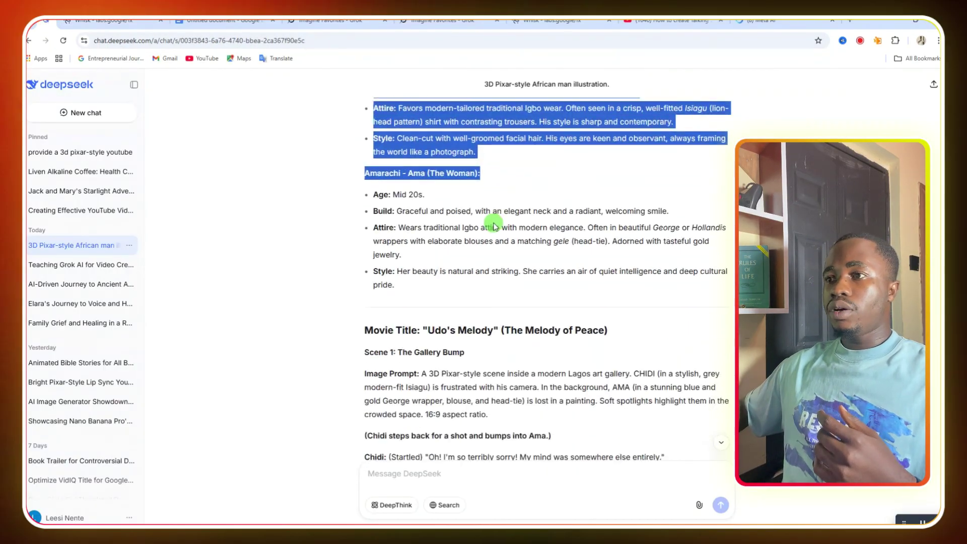
pyautogui.scroll(-1, 389, 228)
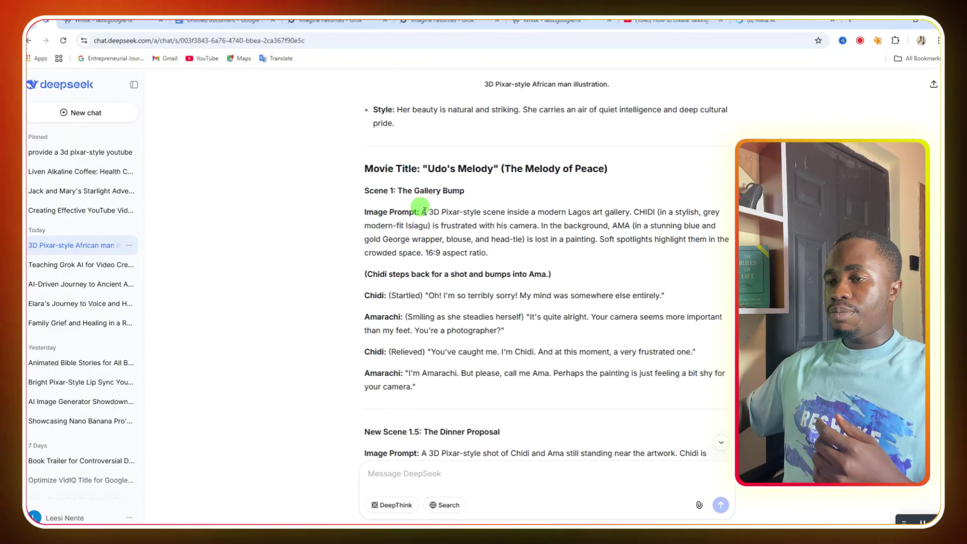
pyautogui.moveTo(421, 211); pyautogui.dragTo(490, 254)
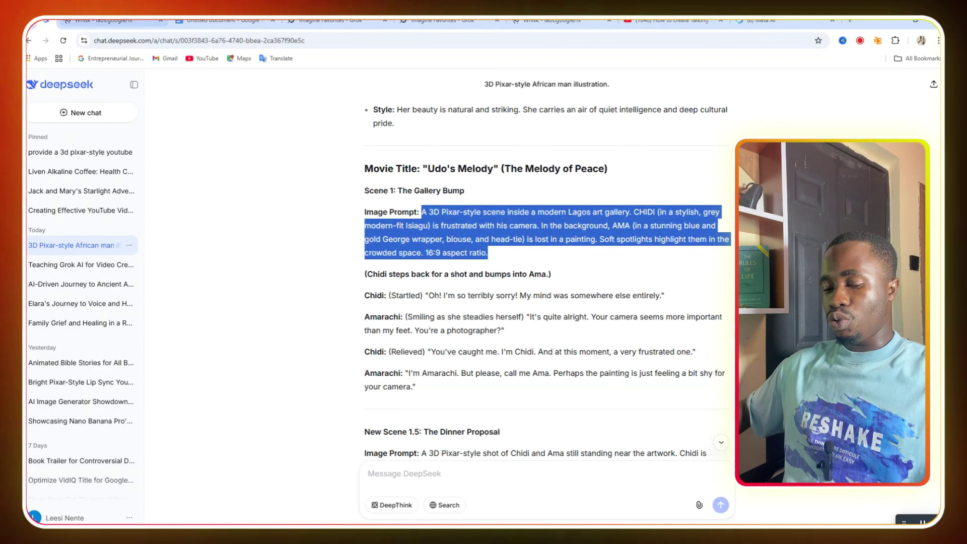
pyautogui.click(90, 23)
pyautogui.scroll(6, 579, 275)
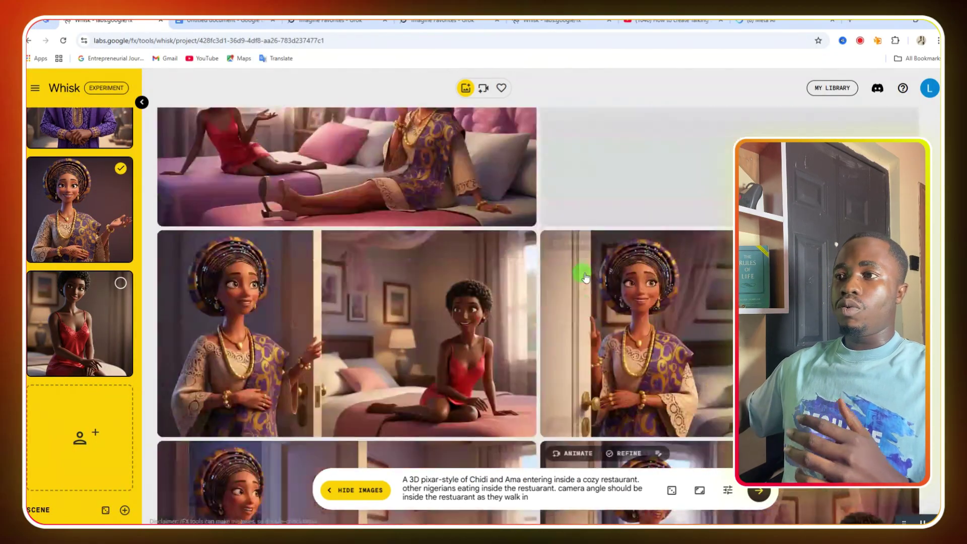
# Step: Replace the restaurant prompt with the Scene 1 Lagos art gallery prompt, keeping 16:9 Landscape
pyautogui.scroll(3, 584, 275)
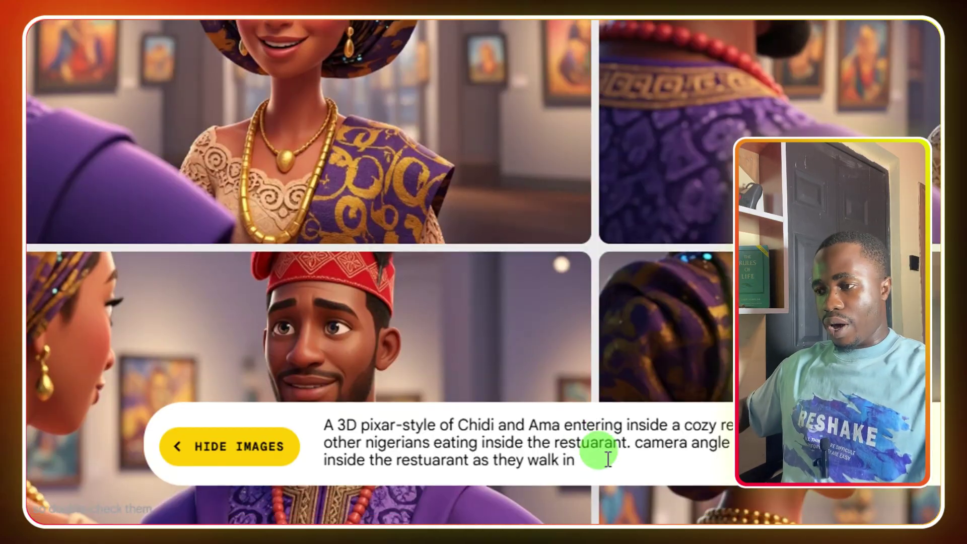
pyautogui.moveTo(593, 446); pyautogui.dragTo(320, 421)
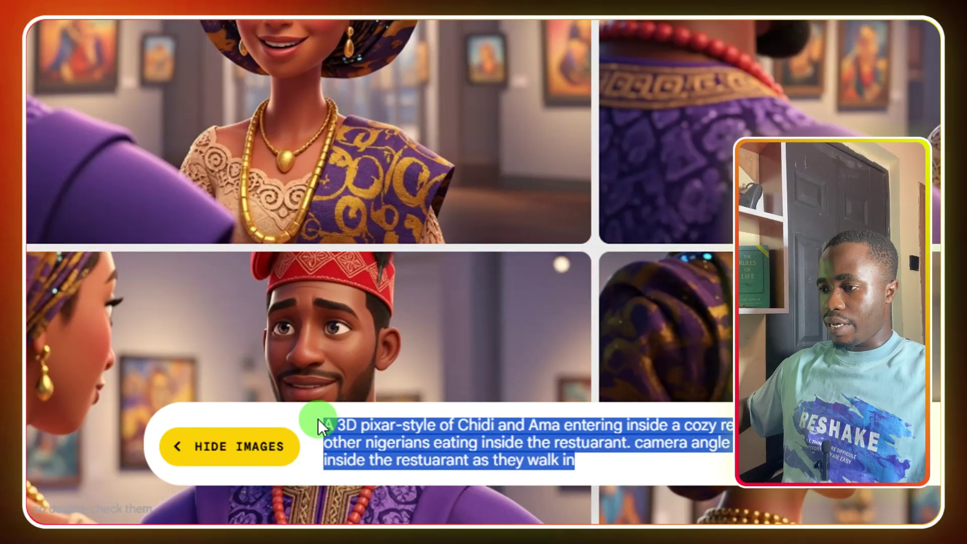
pyautogui.hotkey('ctrl', 'v')
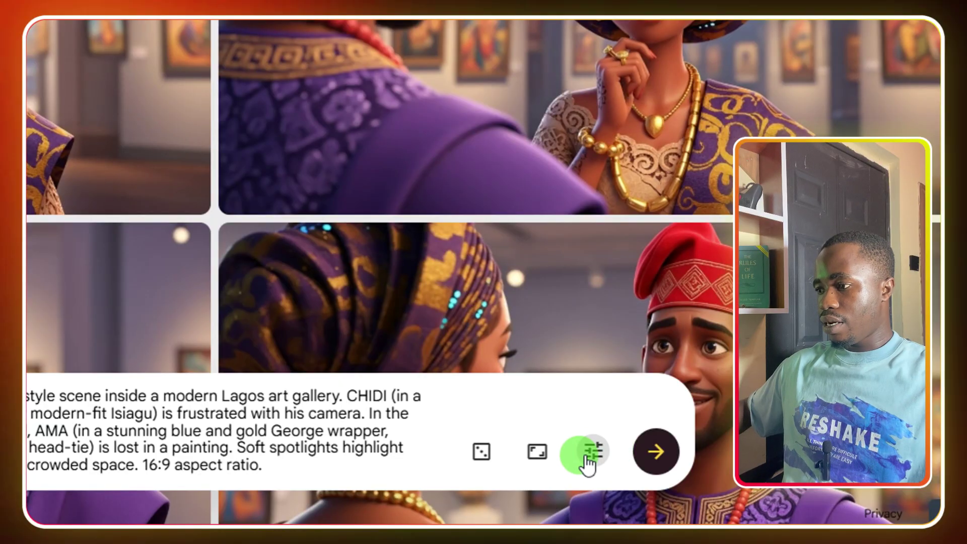
pyautogui.click(593, 453)
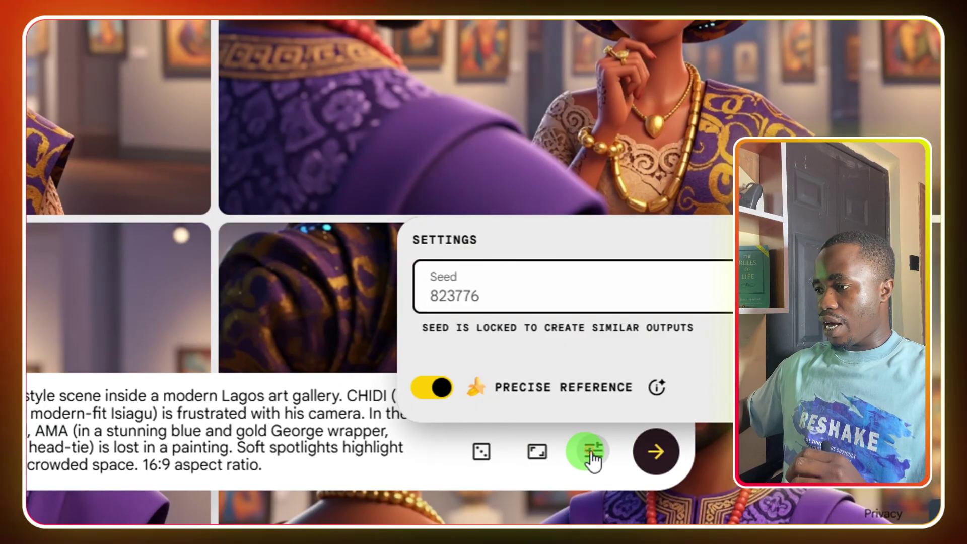
pyautogui.click(540, 454)
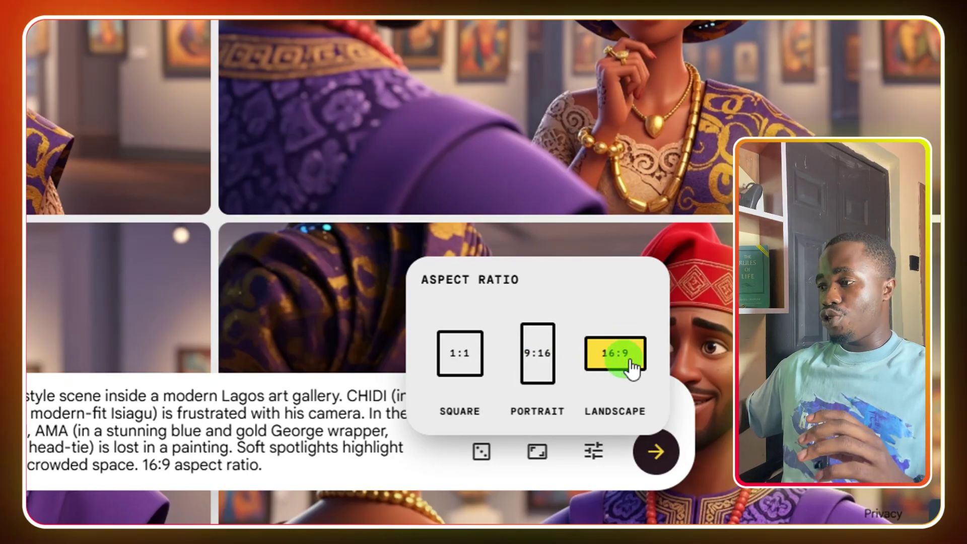
pyautogui.click(620, 449)
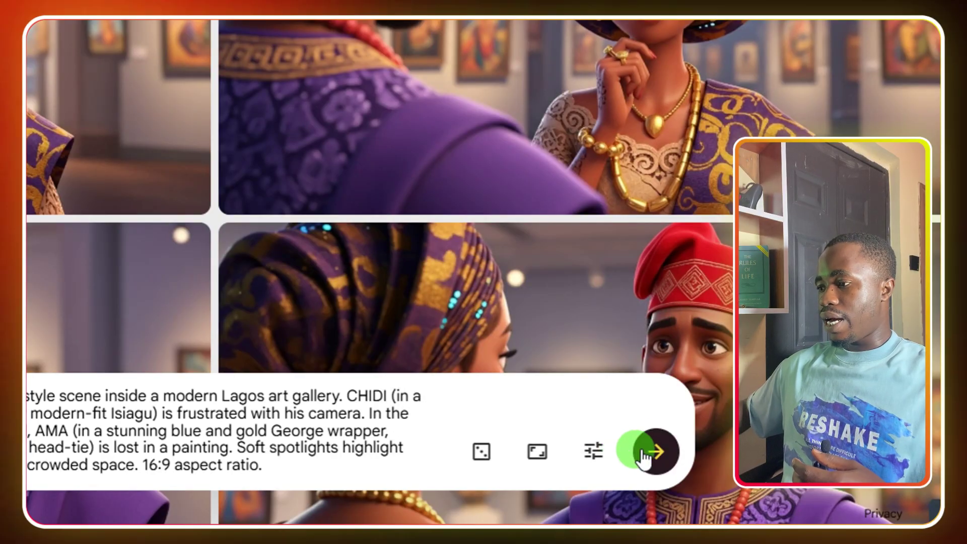
# Step: Open one of the Chidi and Ama gallery images up close
pyautogui.moveTo(456, 340)
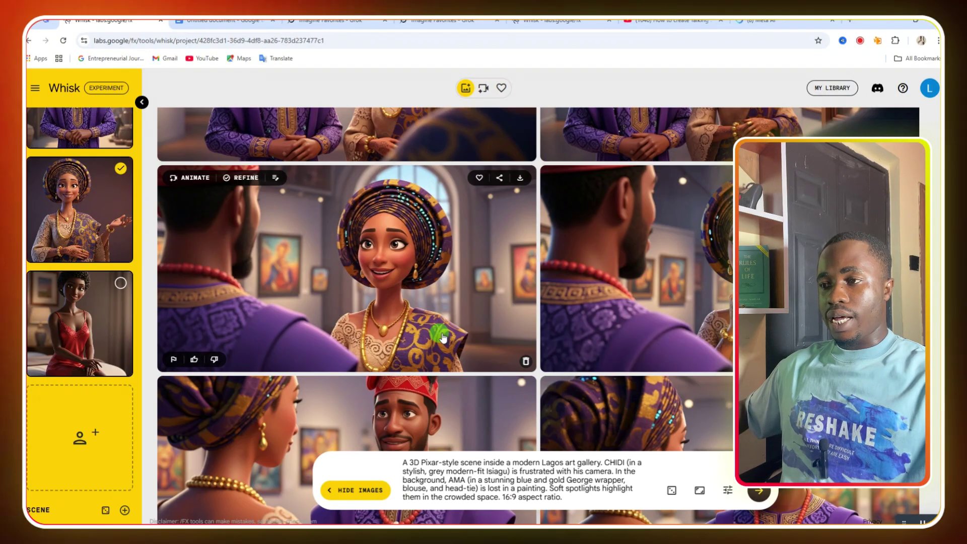
pyautogui.scroll(-1, 406, 250)
pyautogui.scroll(-5, 405, 250)
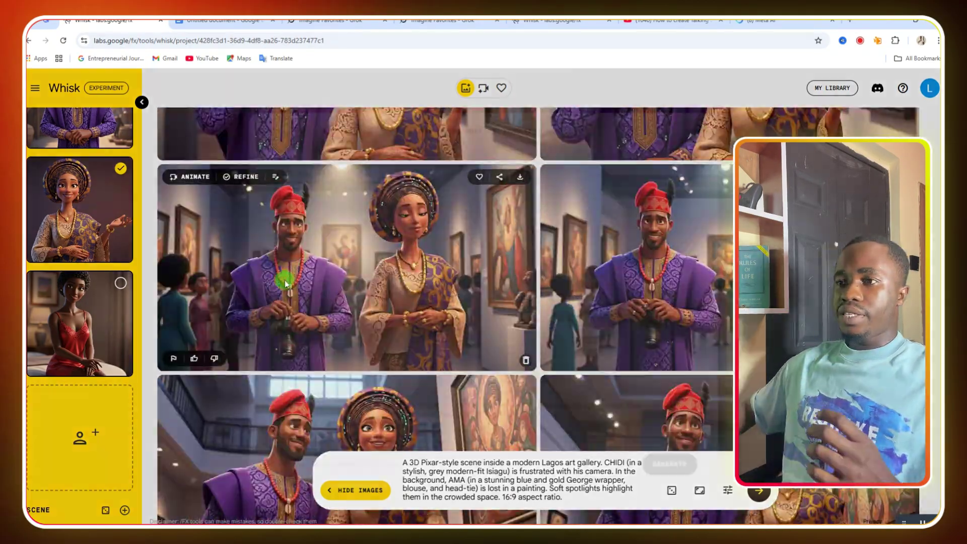
pyautogui.click(280, 274)
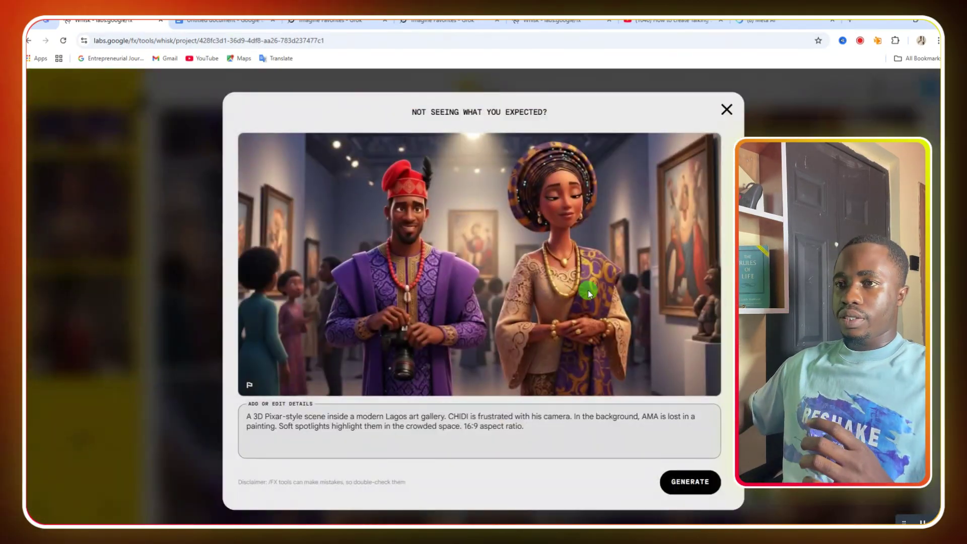
# Step: Browse the gallery shots and inspect the over-the-shoulder close-up of Ama
pyautogui.click(727, 109)
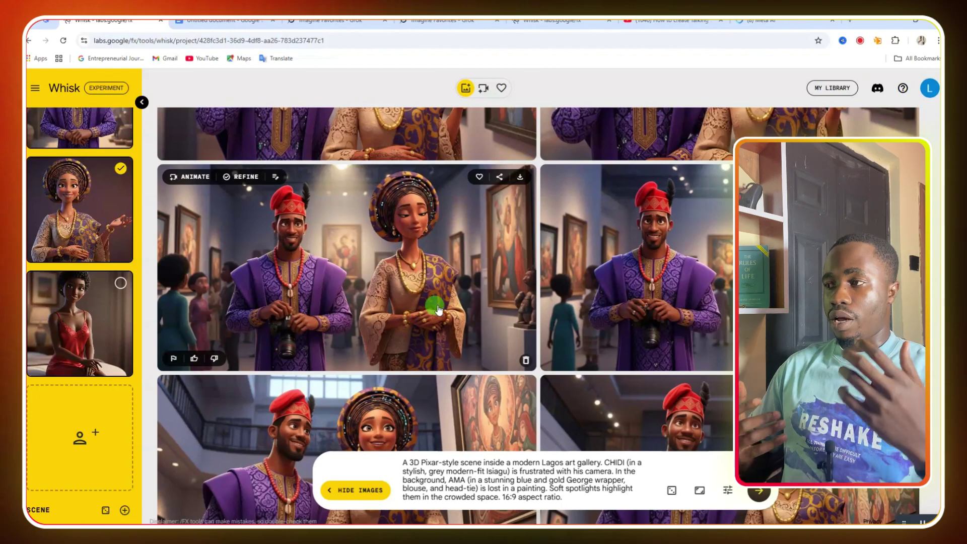
pyautogui.scroll(-1, 428, 312)
pyautogui.scroll(-5, 437, 310)
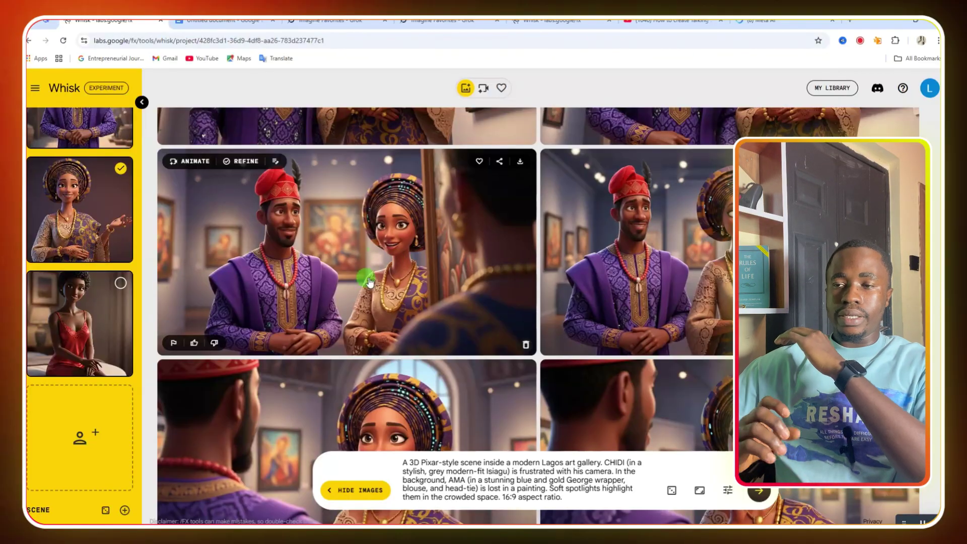
pyautogui.scroll(-3, 360, 282)
pyautogui.click(352, 295)
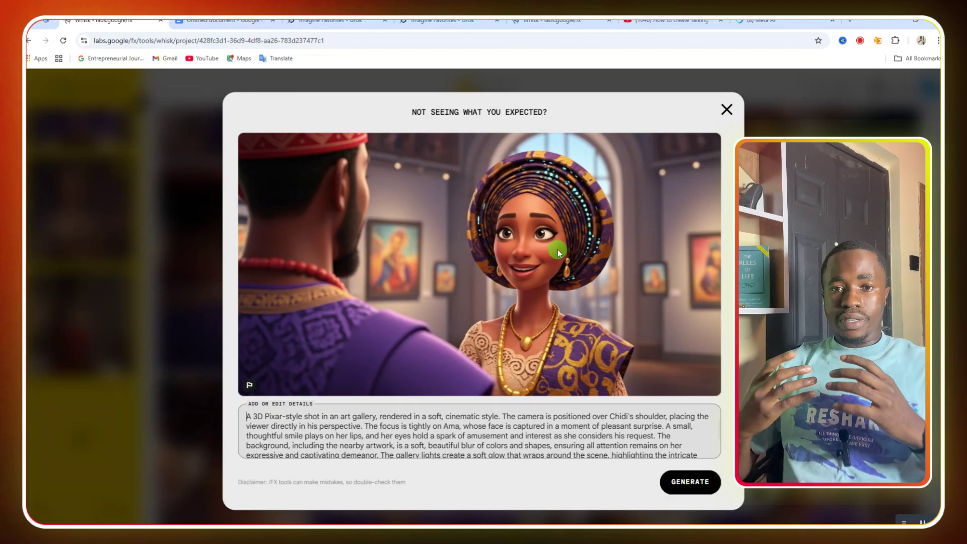
pyautogui.click(726, 109)
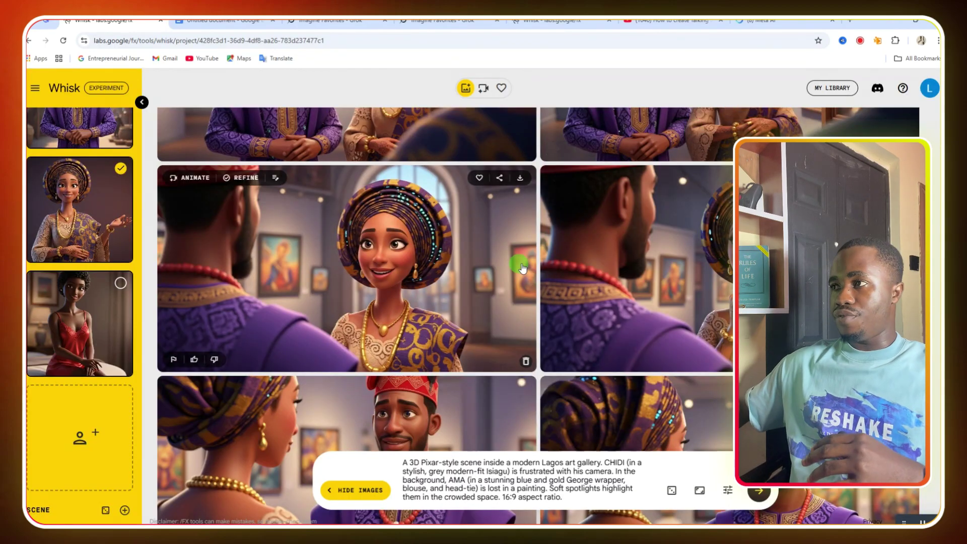
# Step: Inspect the close-up of Chidi shot over Ama's shoulder
pyautogui.scroll(-5, 469, 282)
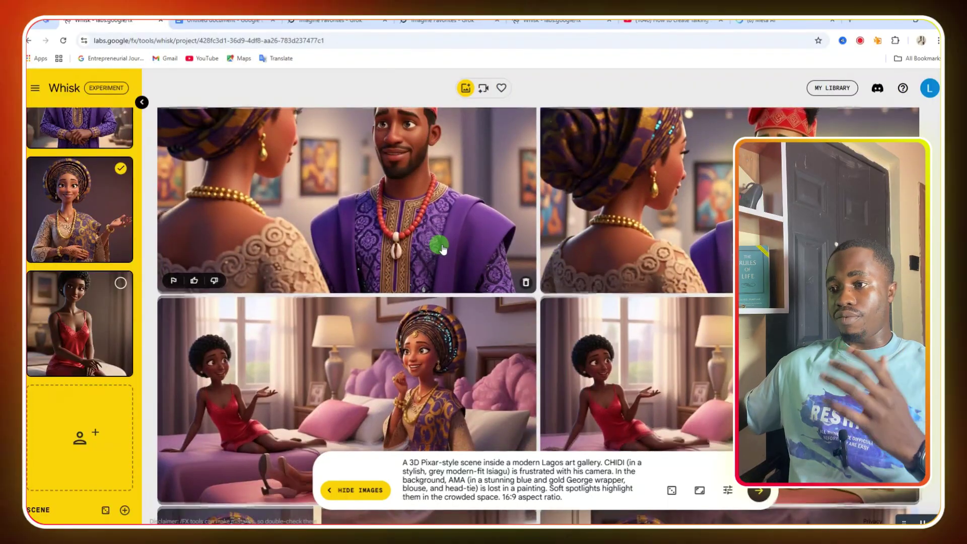
pyautogui.scroll(2, 441, 247)
pyautogui.click(603, 308)
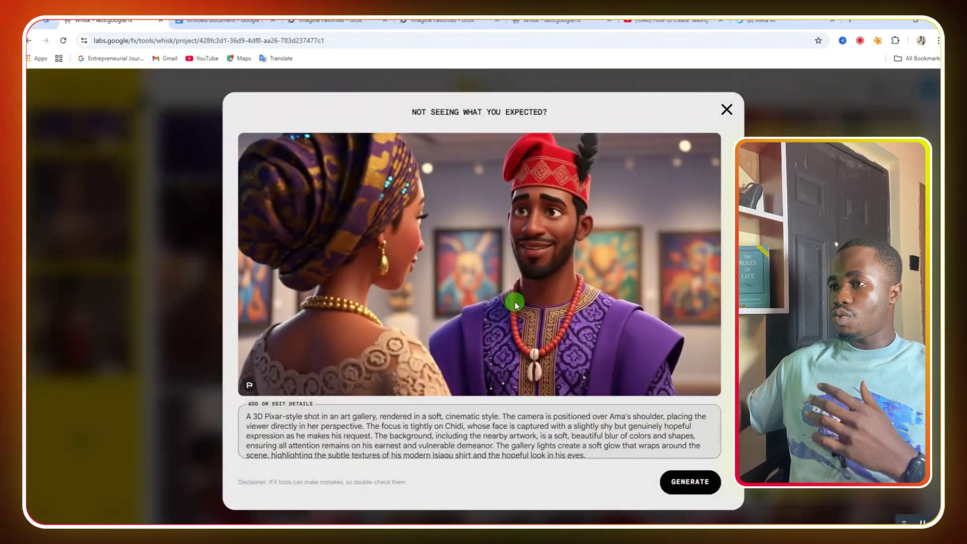
pyautogui.click(727, 110)
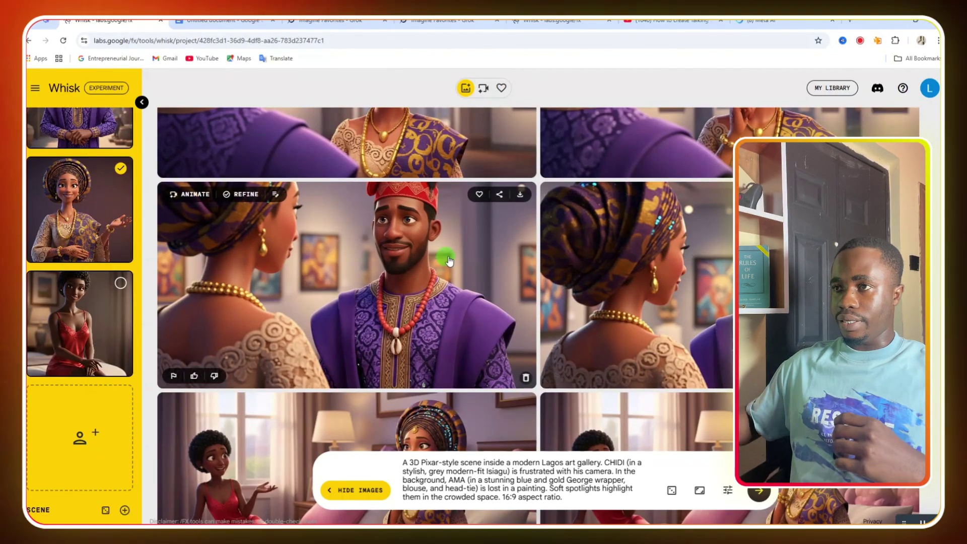
pyautogui.scroll(2, 443, 257)
pyautogui.click(46, 21)
# Step: Draft 'give me a sholder camera angle shot for this' with the Scene 1.5 dinner prompt pasted
pyautogui.scroll(-5, 369, 202)
pyautogui.click(367, 135)
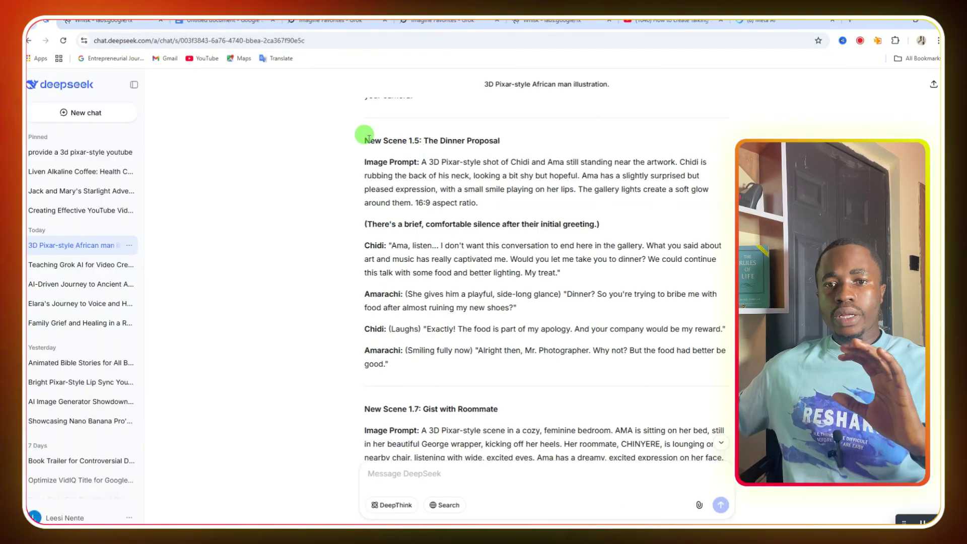
pyautogui.moveTo(367, 140); pyautogui.dragTo(400, 141)
pyautogui.scroll(2, 453, 252)
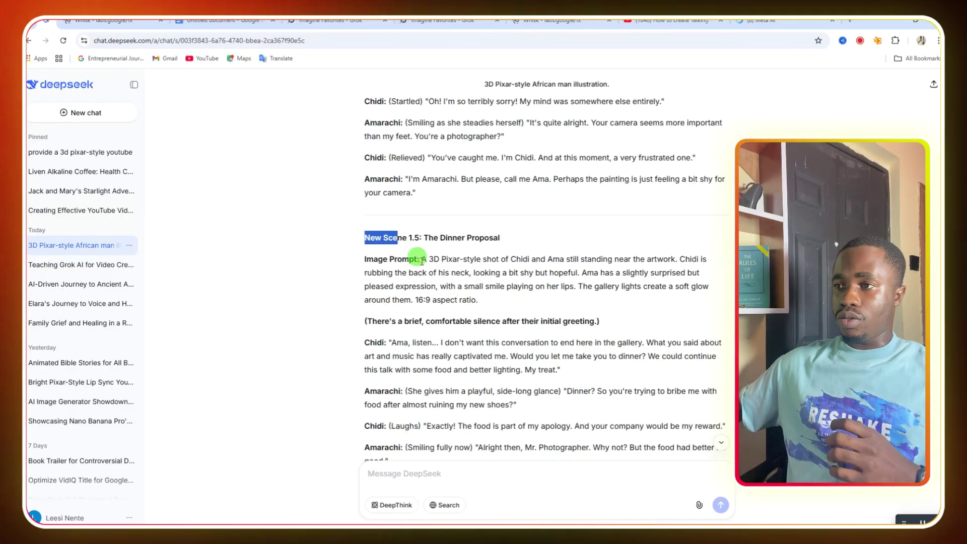
pyautogui.moveTo(422, 261); pyautogui.dragTo(481, 301)
pyautogui.hotkey('ctrl', 'c')
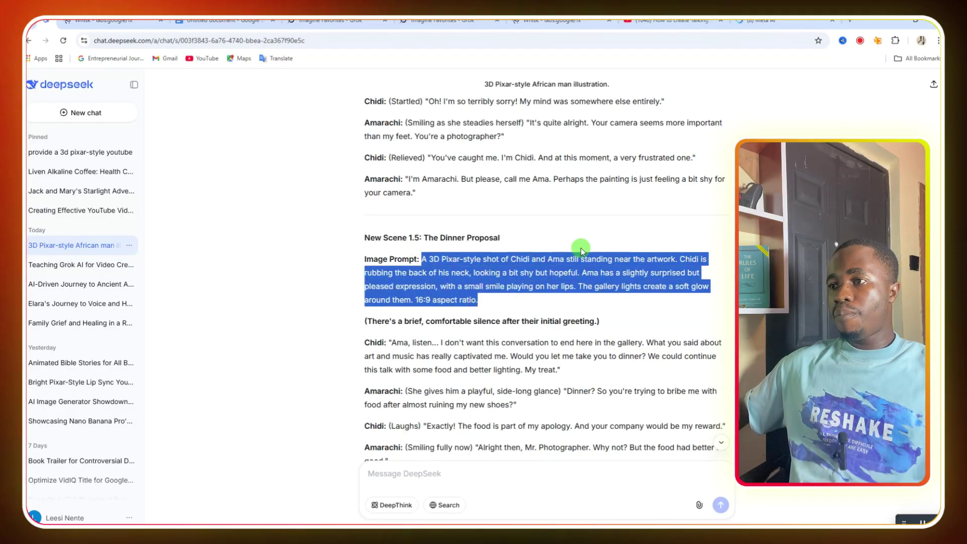
pyautogui.scroll(-20, 549, 257)
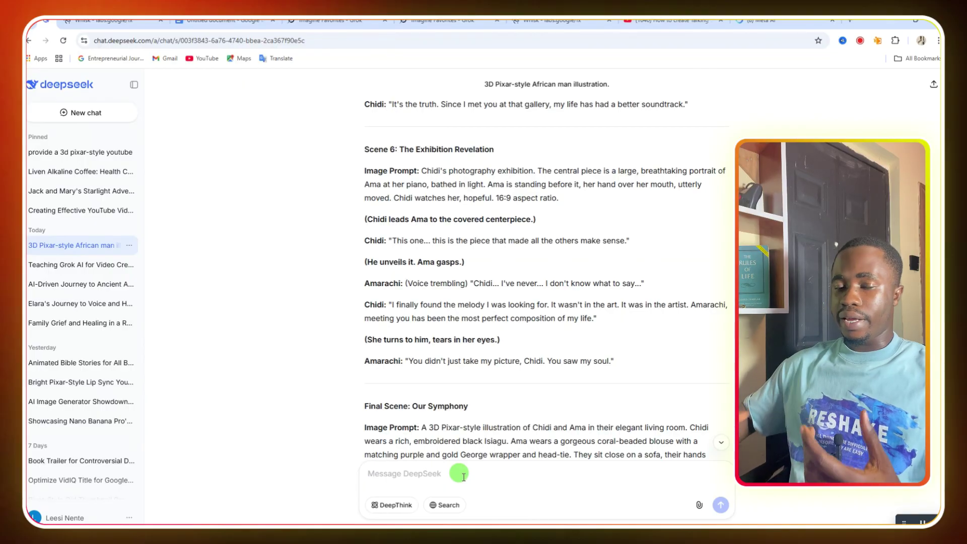
pyautogui.write('give me a sholder camera angle shot for this ')
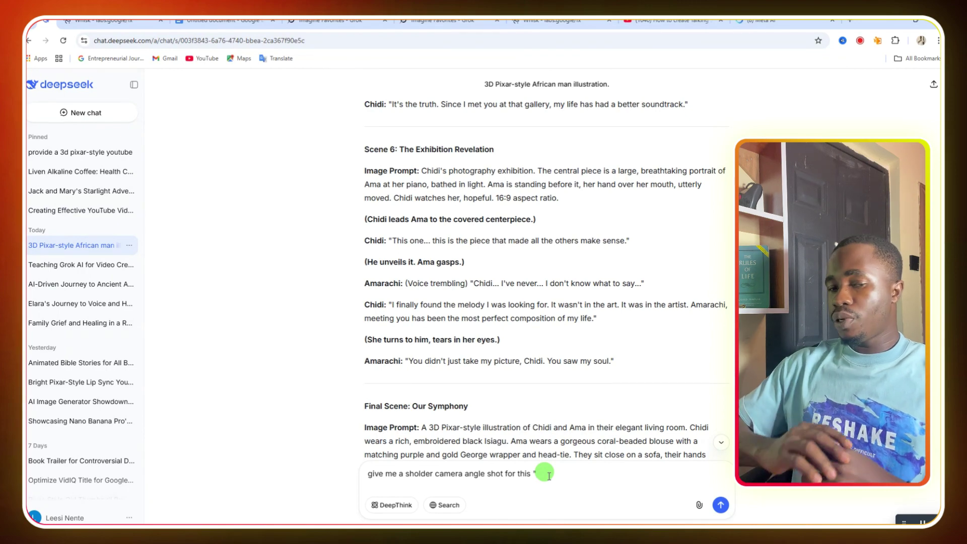
pyautogui.write('"')
pyautogui.hotkey('ctrl', 'v')
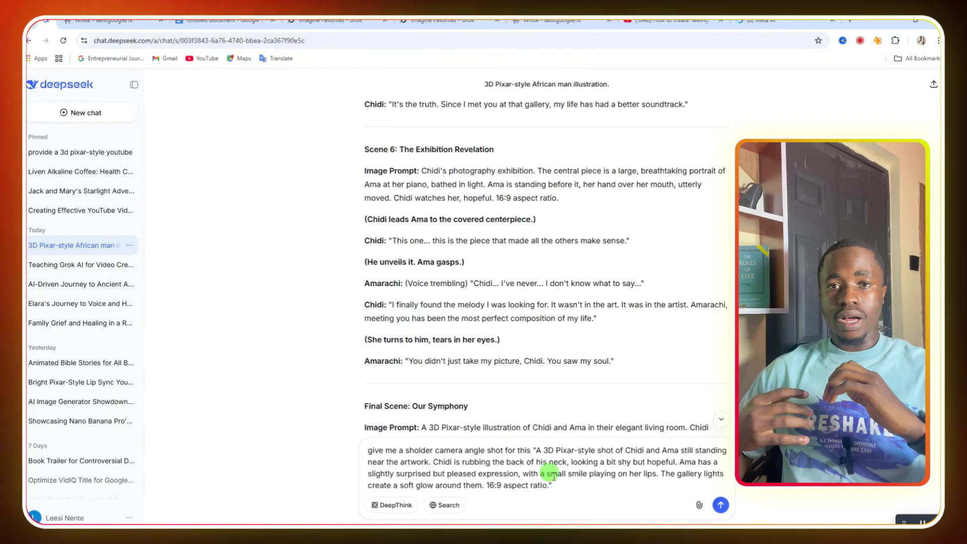
# Step: Select the over-Ama's-shoulder Image Prompt and Mood paragraphs to take to Whisk
pyautogui.scroll(-10, 641, 309)
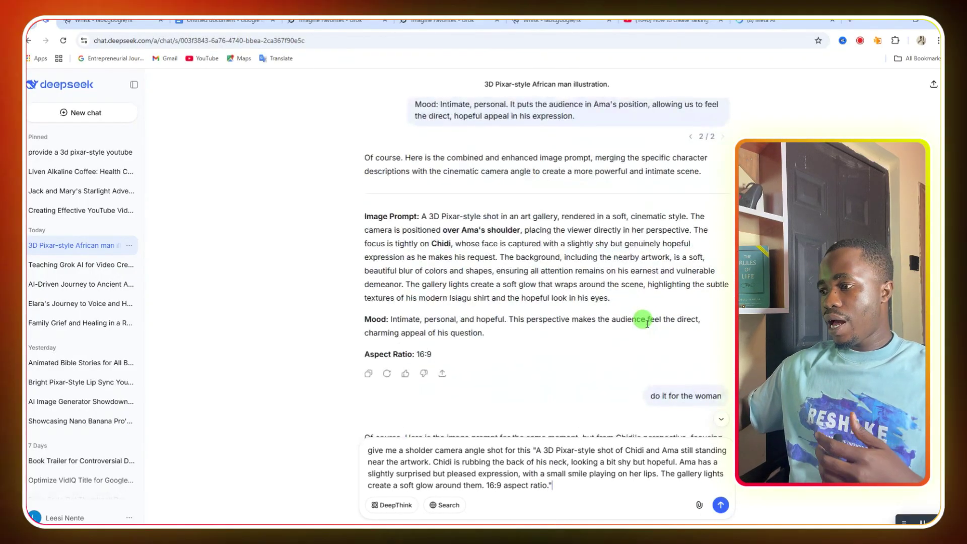
pyautogui.scroll(4, 599, 312)
pyautogui.scroll(-3, 598, 313)
pyautogui.scroll(3, 558, 287)
pyautogui.scroll(-3, 503, 320)
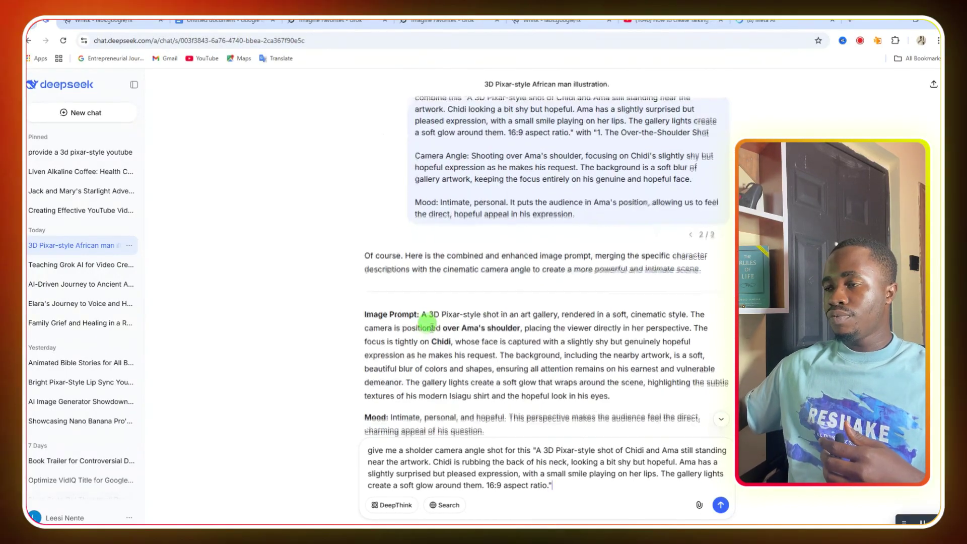
pyautogui.scroll(-2, 445, 332)
pyautogui.moveTo(422, 218); pyautogui.dragTo(492, 333)
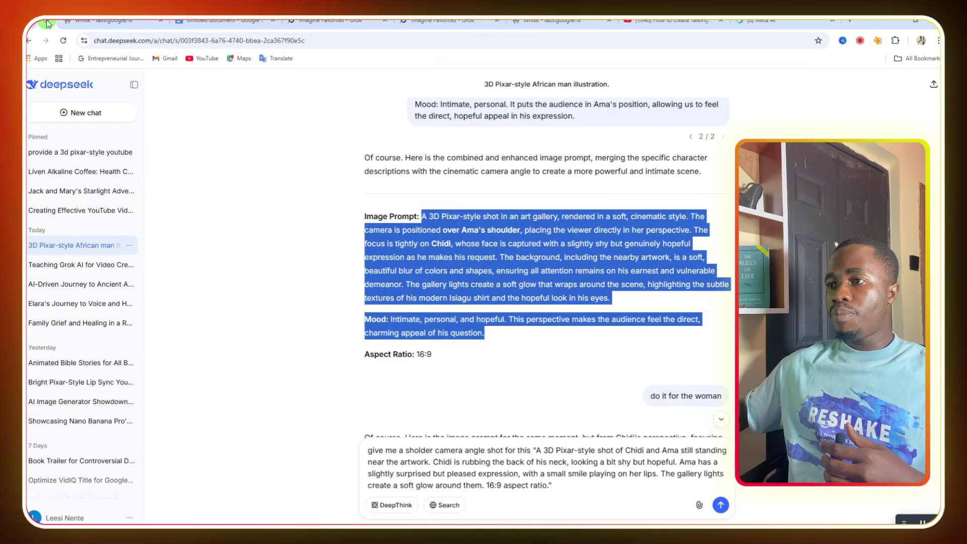
pyautogui.click(92, 22)
# Step: Scroll through the generated 16:9 art-gallery images of Chidi and Ama
pyautogui.scroll(-4, 443, 307)
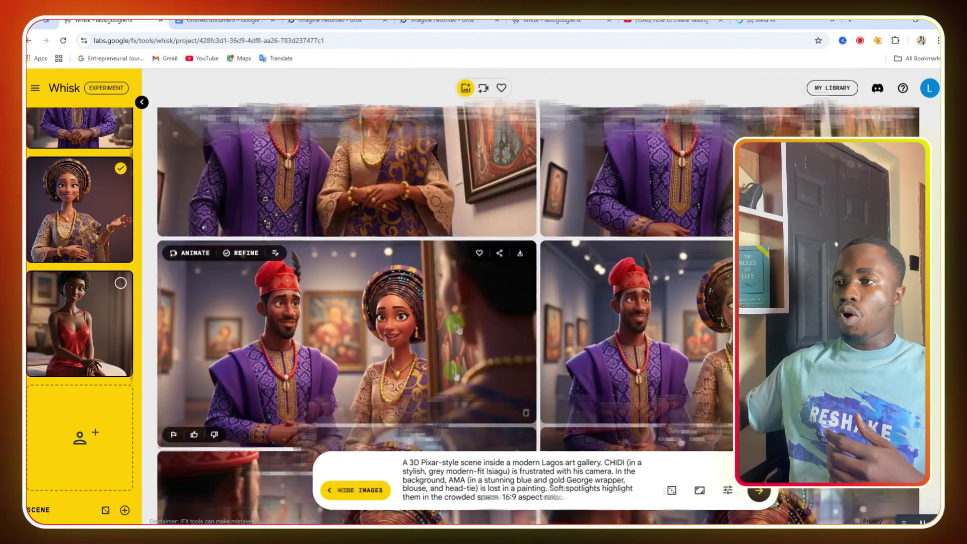
pyautogui.scroll(2, 388, 328)
pyautogui.scroll(-5, 389, 328)
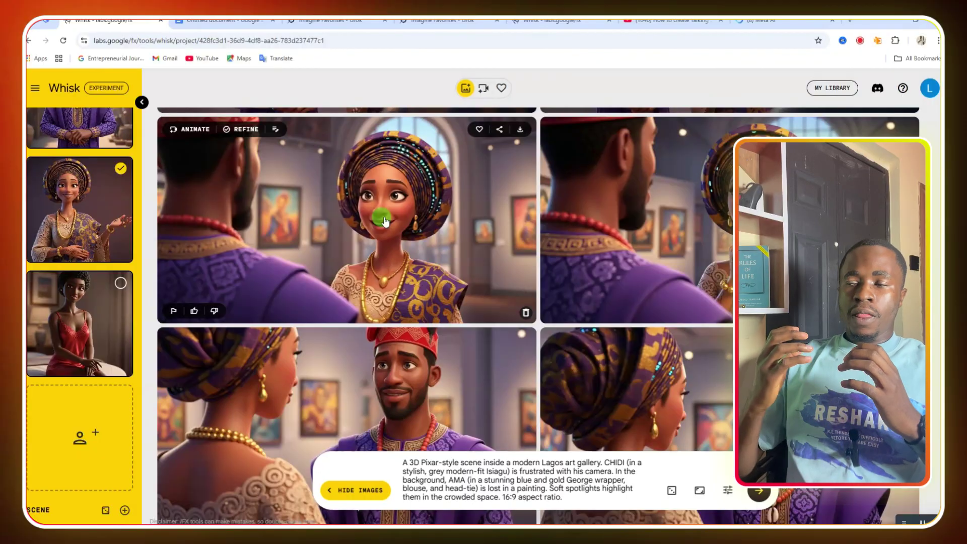
pyautogui.scroll(-2, 396, 222)
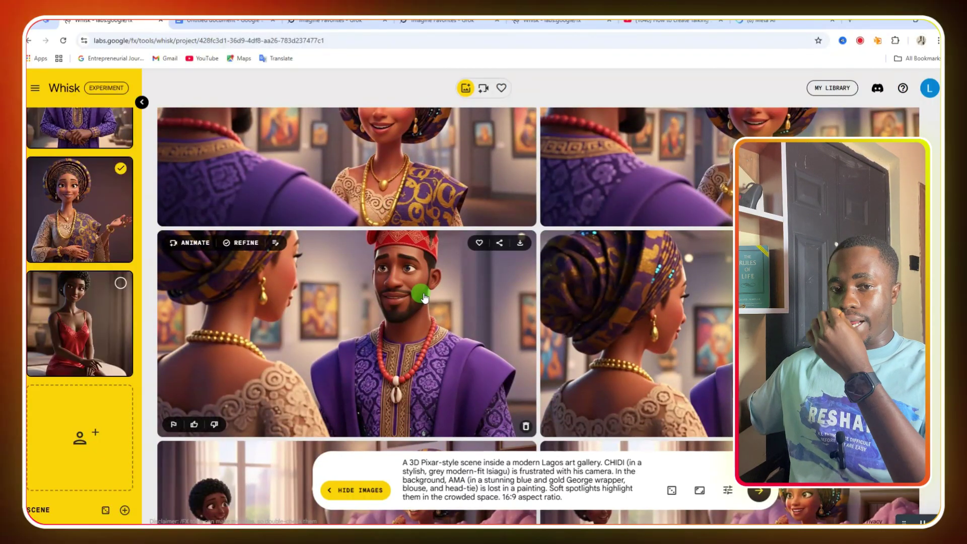
pyautogui.click(44, 22)
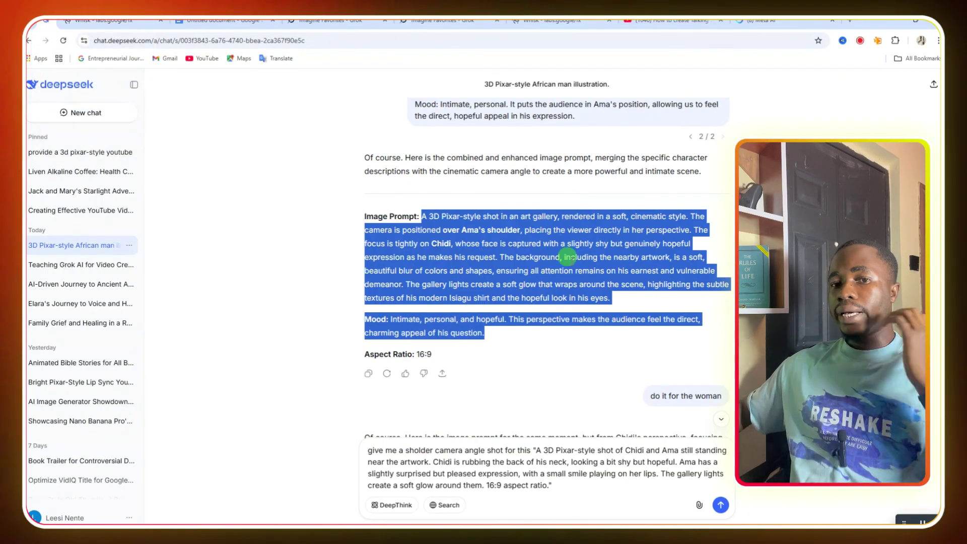
# Step: Reread the over-the-shoulder prompt and the 'do it for the woman' reply in DeepSeek
pyautogui.scroll(-1, 566, 254)
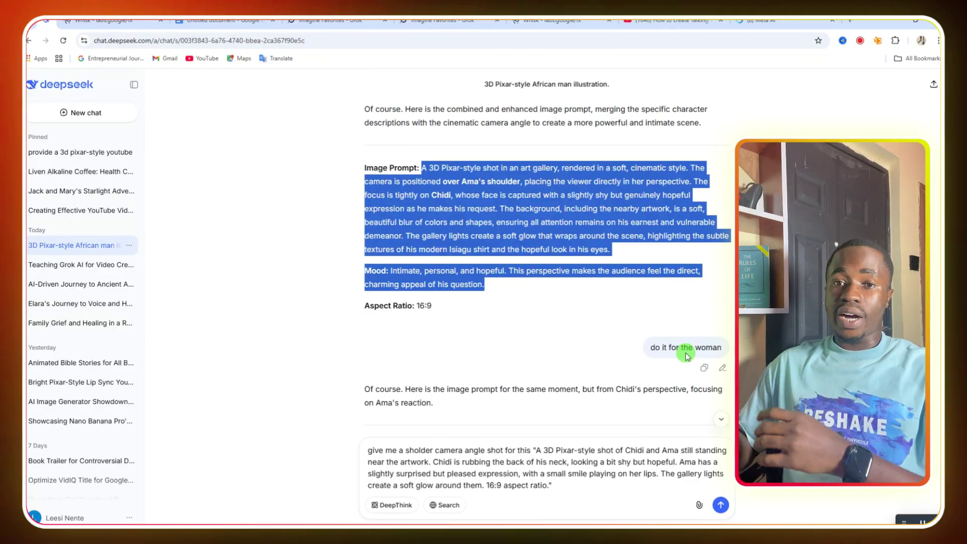
# Step: Read the prompt behind the over-Ama's-shoulder image in the Whisk gallery
pyautogui.click(116, 23)
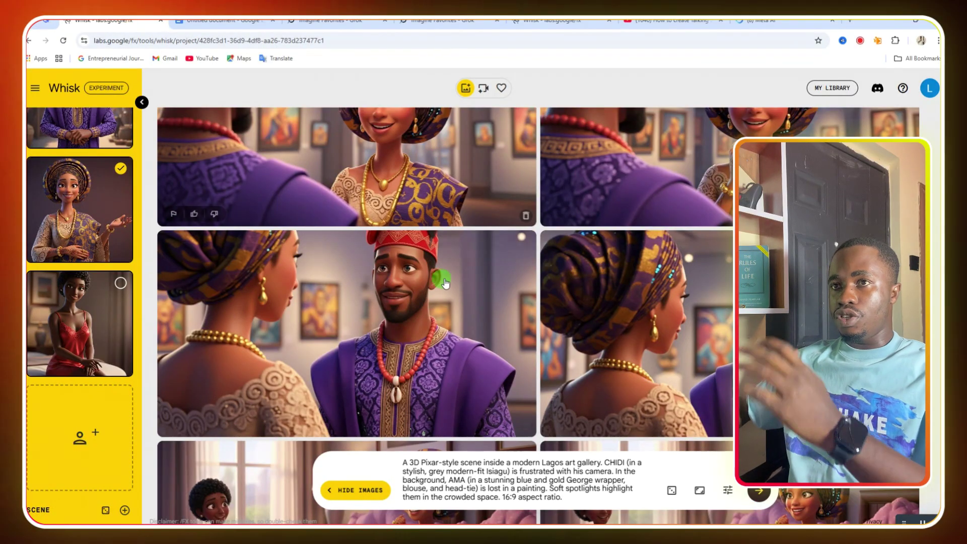
pyautogui.click(393, 318)
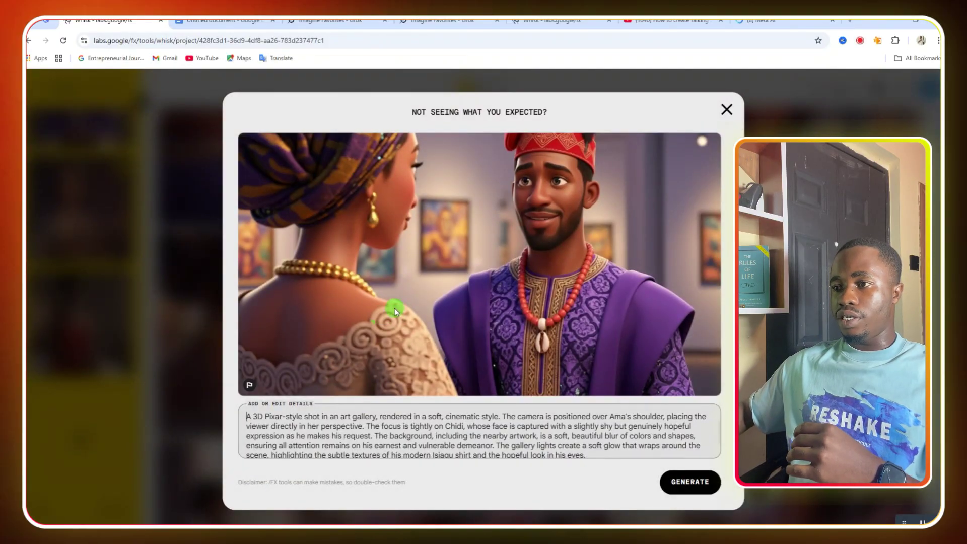
pyautogui.click(727, 110)
# Step: Select the New Scene 1.7 bedroom prompt in DeepSeek and return to Whisk
pyautogui.scroll(-4, 444, 292)
pyautogui.scroll(-1, 447, 296)
pyautogui.scroll(2, 433, 302)
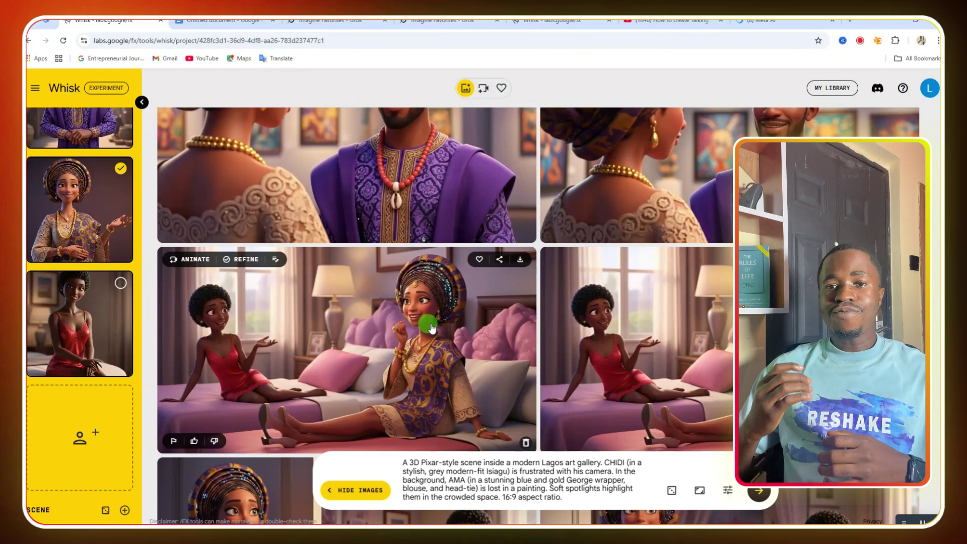
pyautogui.scroll(-1, 394, 290)
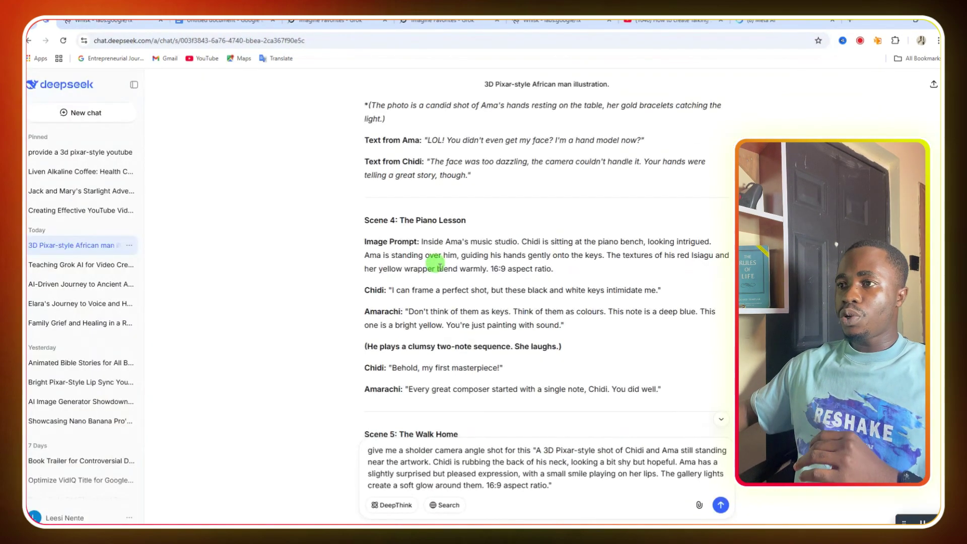
pyautogui.scroll(1, 433, 265)
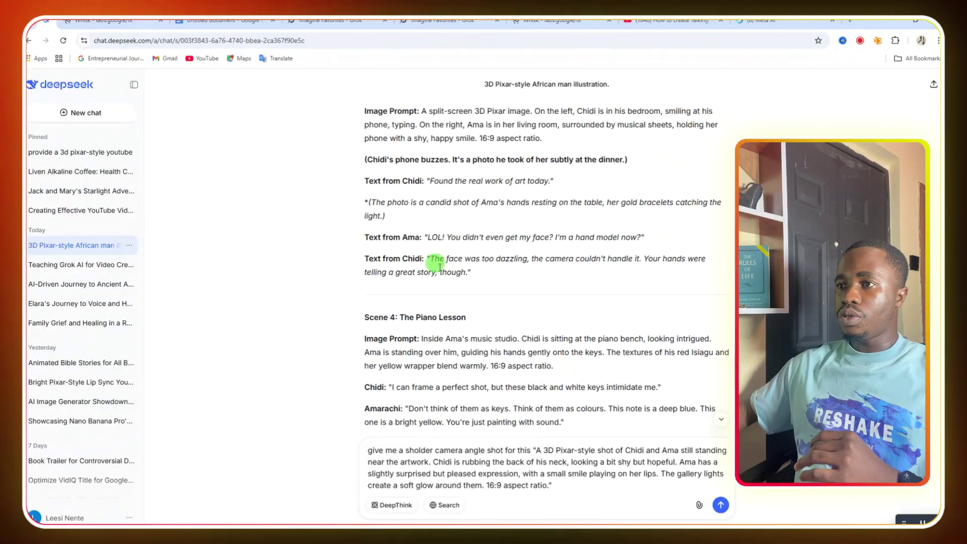
pyautogui.scroll(10, 434, 262)
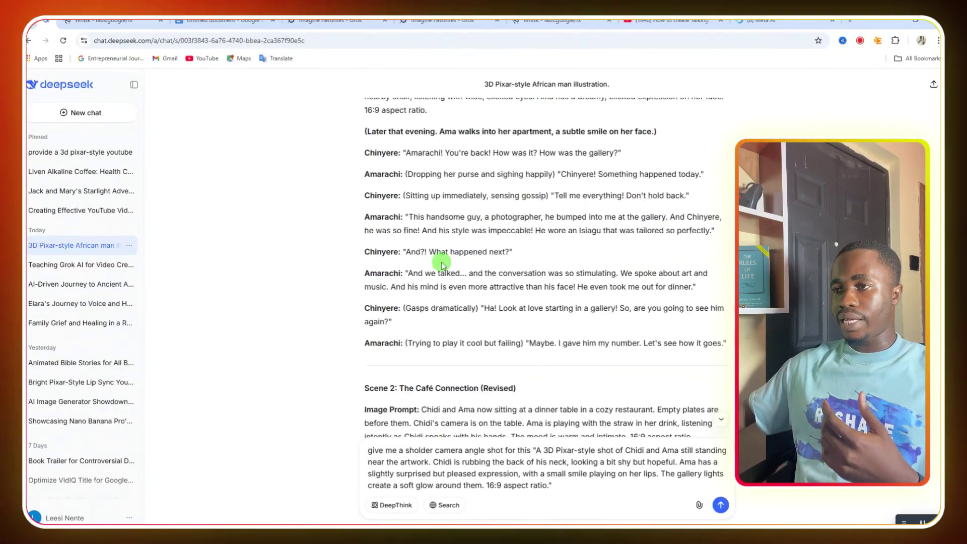
pyautogui.scroll(-3, 438, 260)
pyautogui.scroll(7, 464, 222)
pyautogui.moveTo(421, 236); pyautogui.dragTo(473, 272)
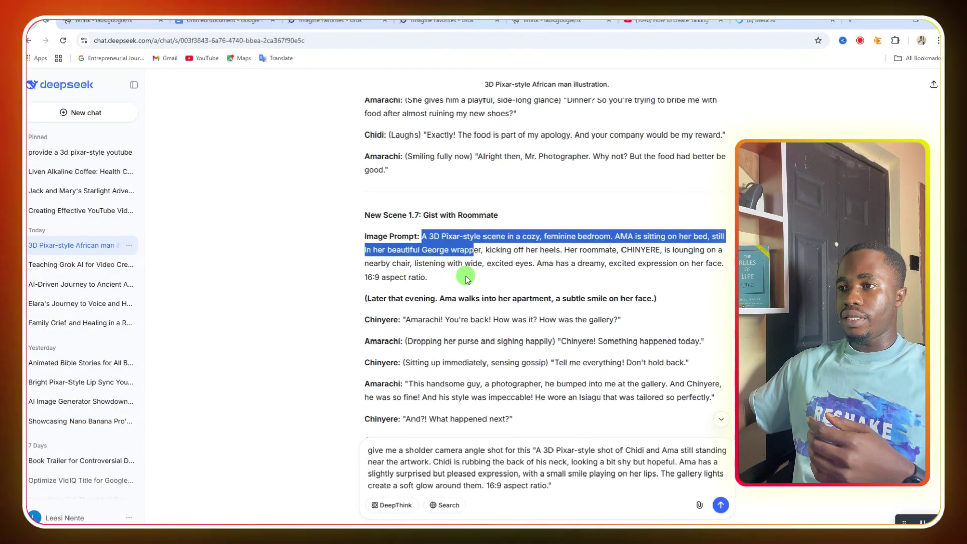
pyautogui.hotkey('alt', 'Tab')
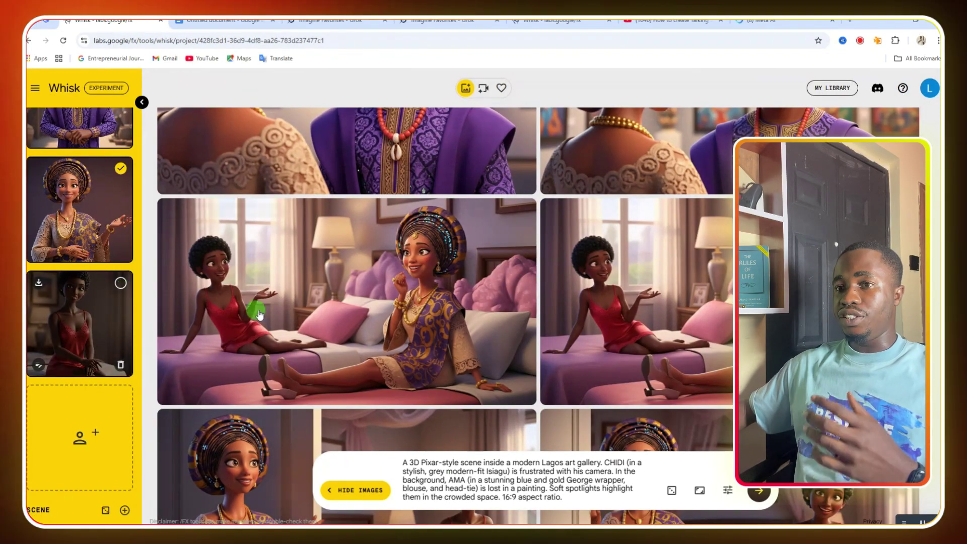
# Step: Deselect Chidi's thumbnail and select the woman in the red dress as a subject
pyautogui.scroll(3, 111, 262)
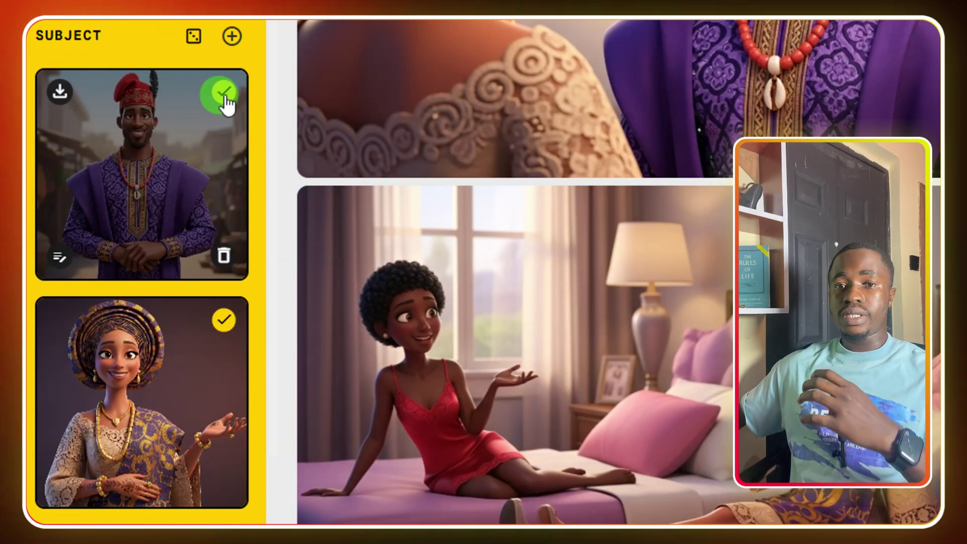
pyautogui.click(225, 97)
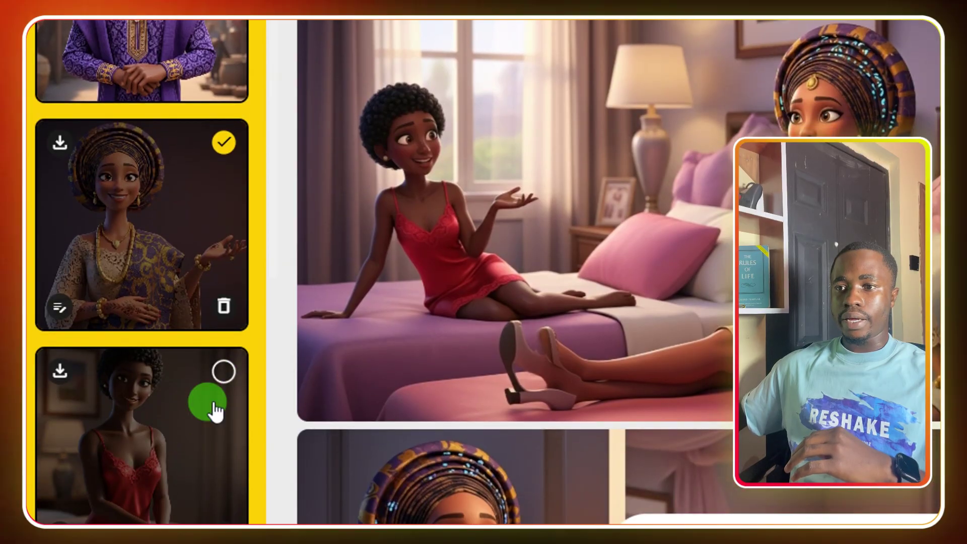
pyautogui.click(224, 451)
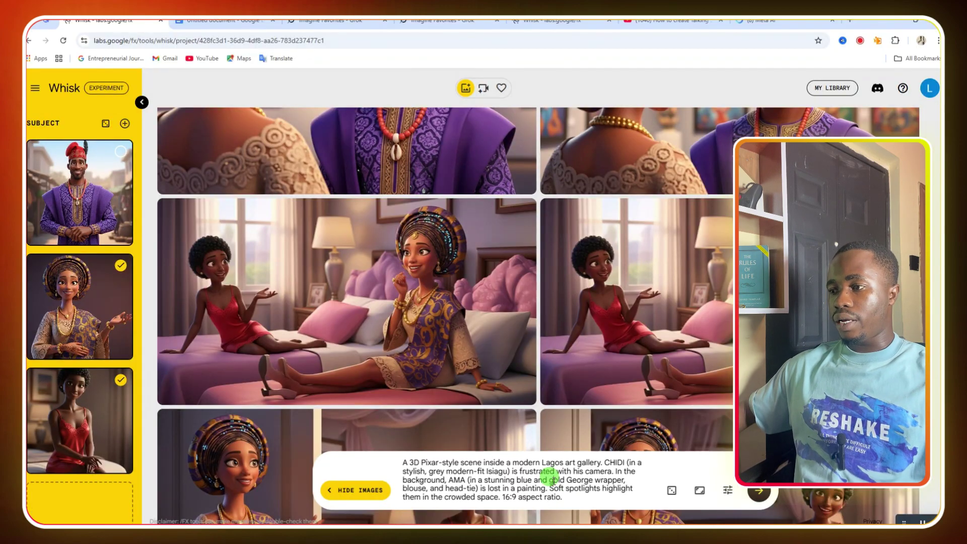
pyautogui.scroll(-2, 624, 398)
pyautogui.scroll(2, 624, 400)
# Step: Rework the bedroom image's prompt to place Ama at the doorway, then browse the new results
pyautogui.click(399, 294)
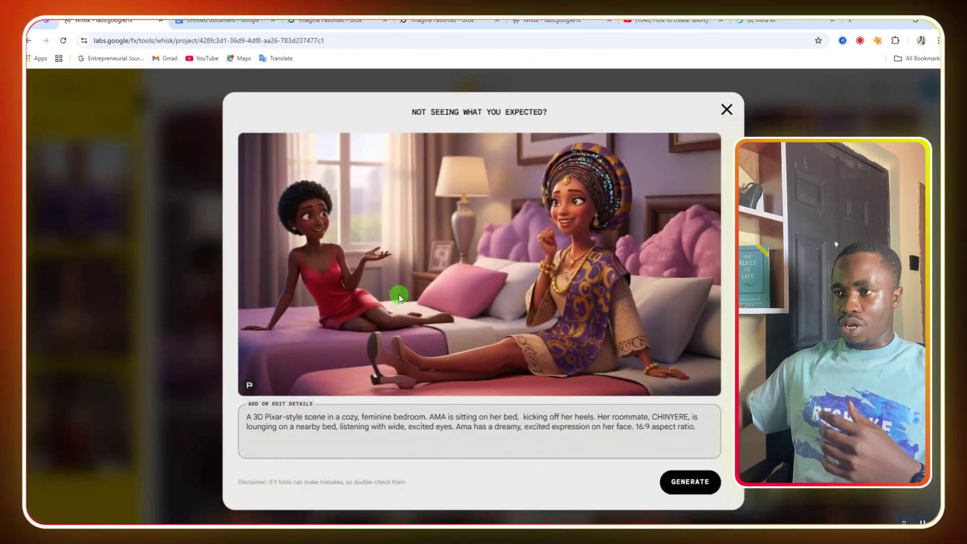
pyautogui.click(726, 109)
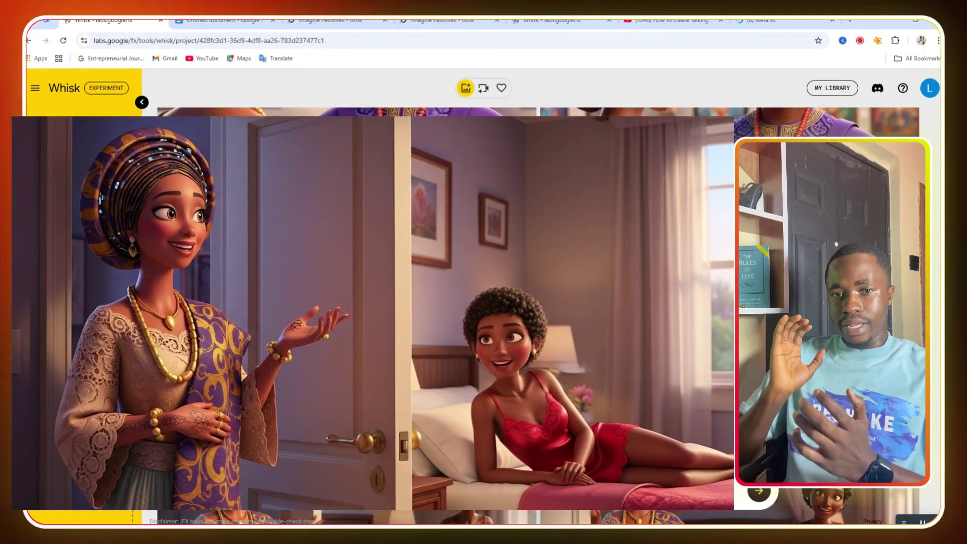
pyautogui.scroll(-3, 410, 323)
pyautogui.scroll(-3, 353, 297)
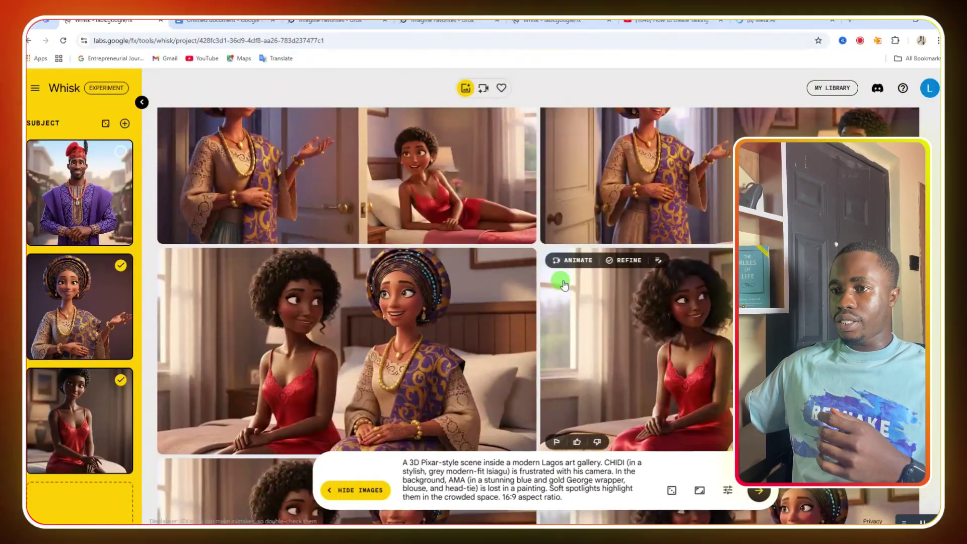
pyautogui.scroll(3, 428, 292)
pyautogui.scroll(-3, 507, 286)
pyautogui.scroll(-1, 507, 286)
pyautogui.scroll(4, 432, 288)
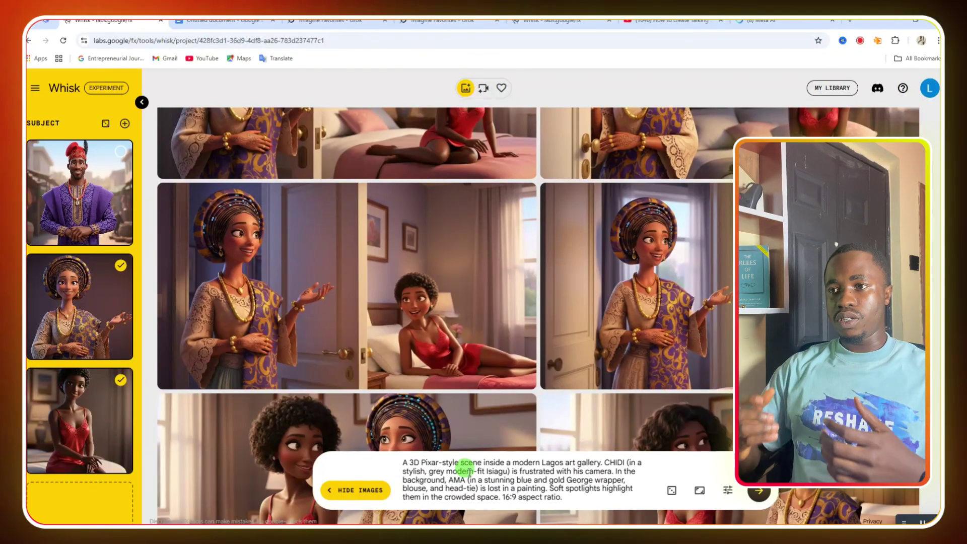
pyautogui.click(267, 195)
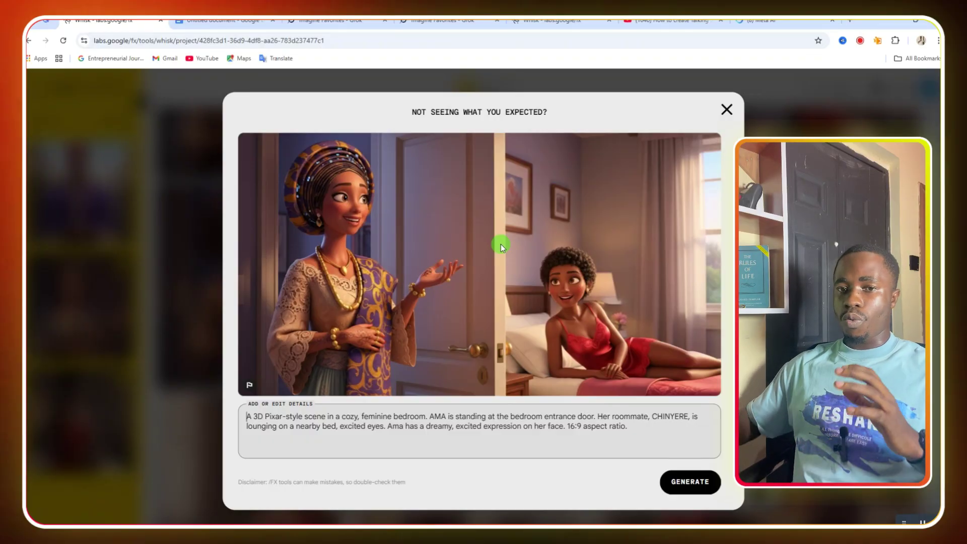
pyautogui.click(725, 110)
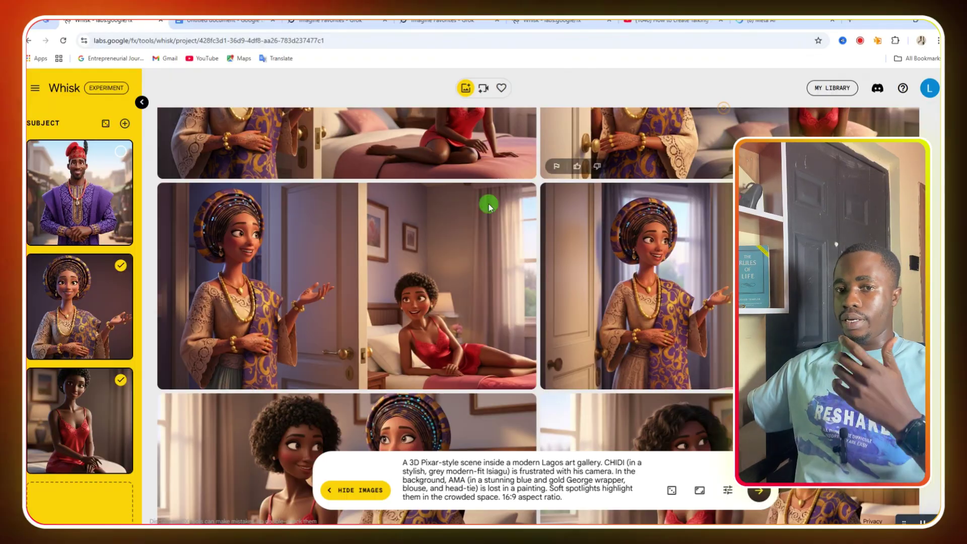
pyautogui.scroll(-5, 352, 307)
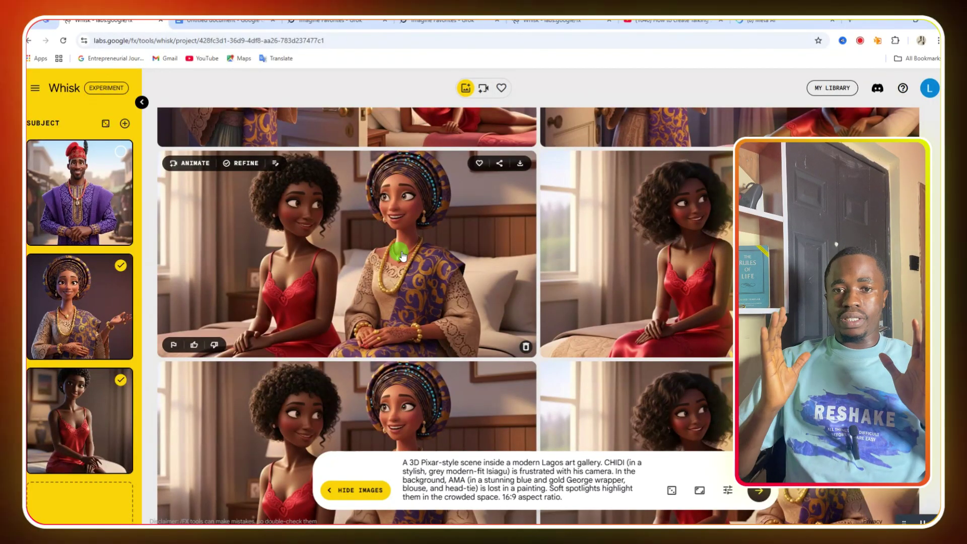
# Step: Prefix the seated two-women bedroom image's prompt with 'a wide shot of'
pyautogui.click(402, 256)
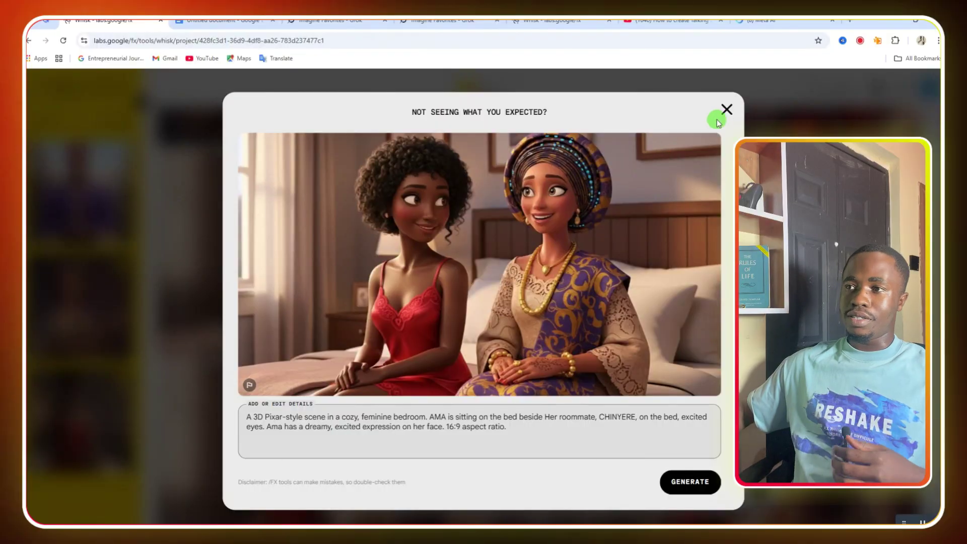
pyautogui.click(725, 110)
pyautogui.click(386, 217)
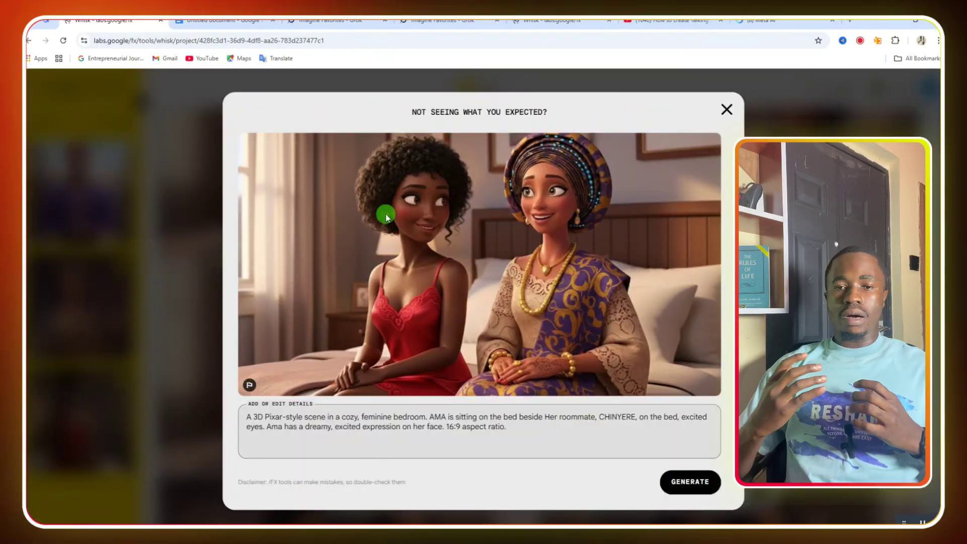
pyautogui.click(726, 110)
pyautogui.scroll(-3, 439, 284)
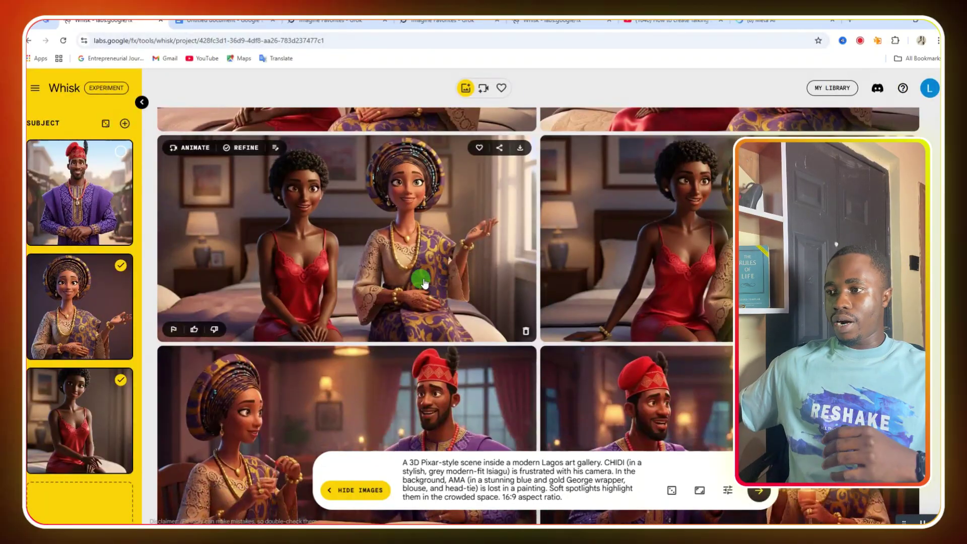
pyautogui.click(425, 286)
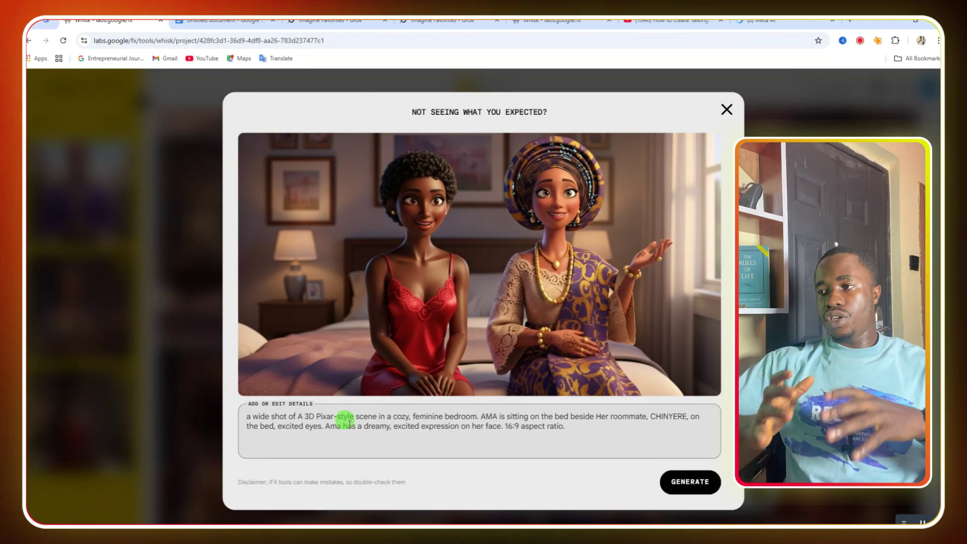
pyautogui.click(726, 109)
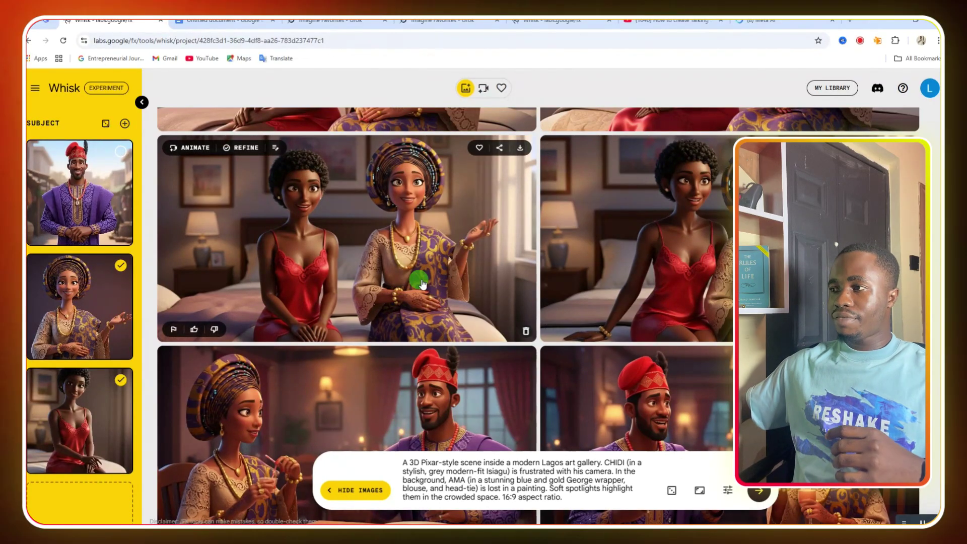
pyautogui.scroll(-2, 387, 330)
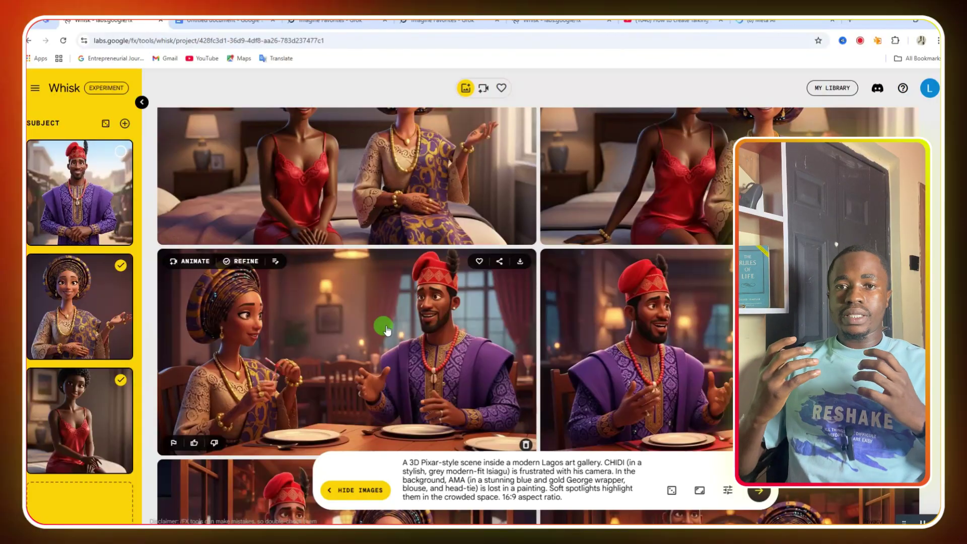
# Step: Generate the Scene 2 café dinner image of Chidi and Ama, then go to Grok favourites
pyautogui.scroll(-6, 387, 330)
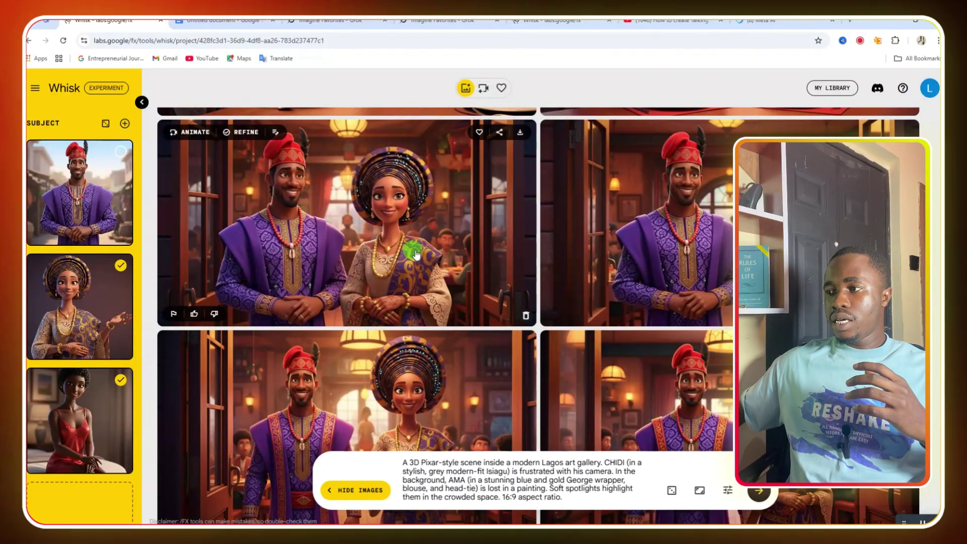
pyautogui.scroll(-2, 416, 267)
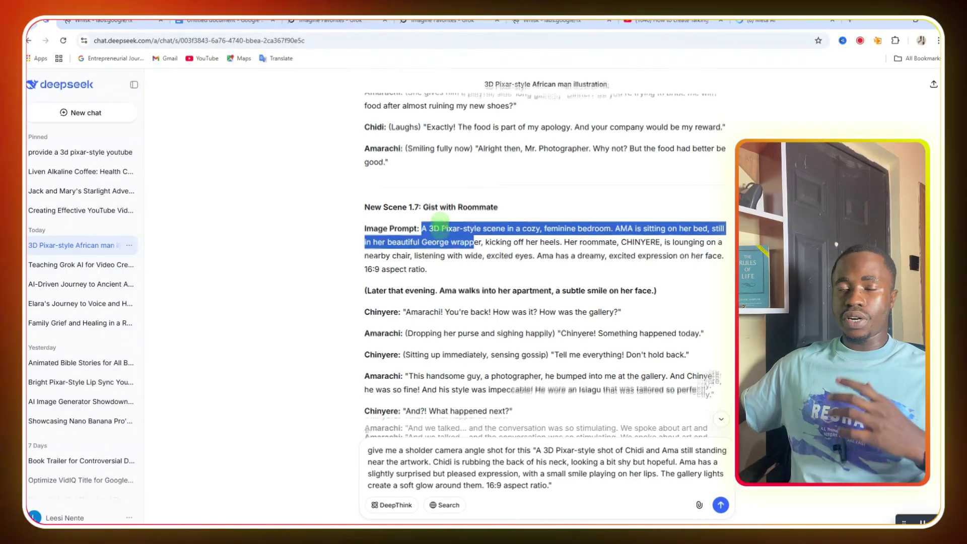
pyautogui.click(439, 222)
pyautogui.scroll(-7, 439, 222)
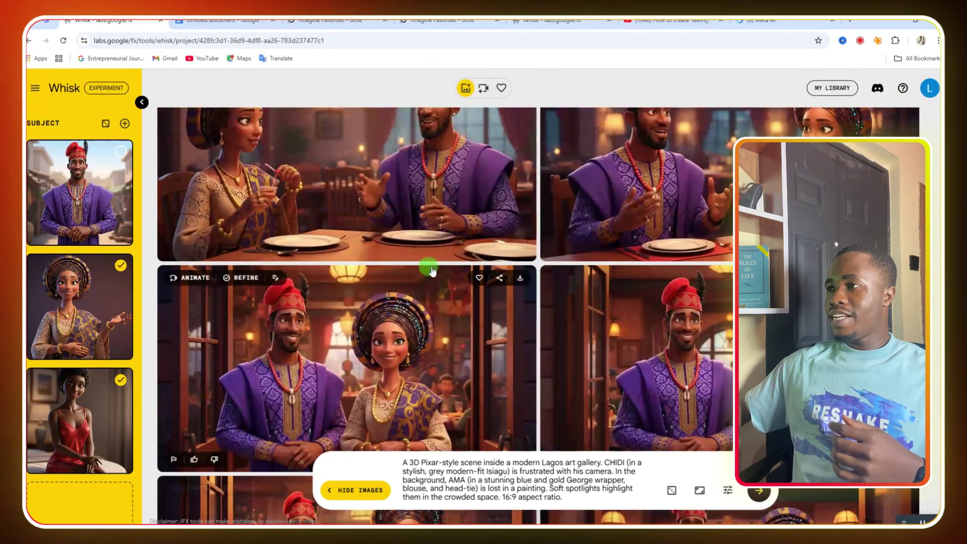
pyautogui.scroll(-2, 403, 274)
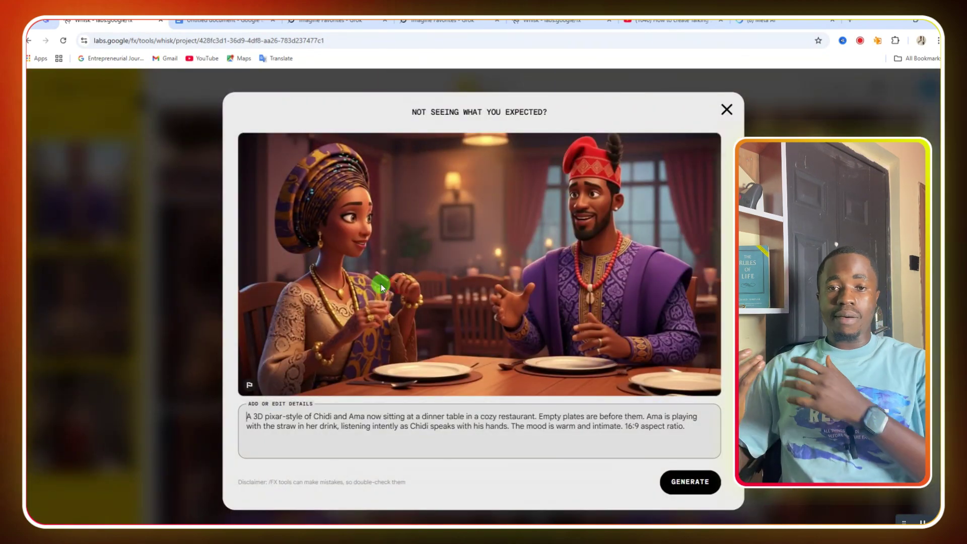
pyautogui.click(718, 111)
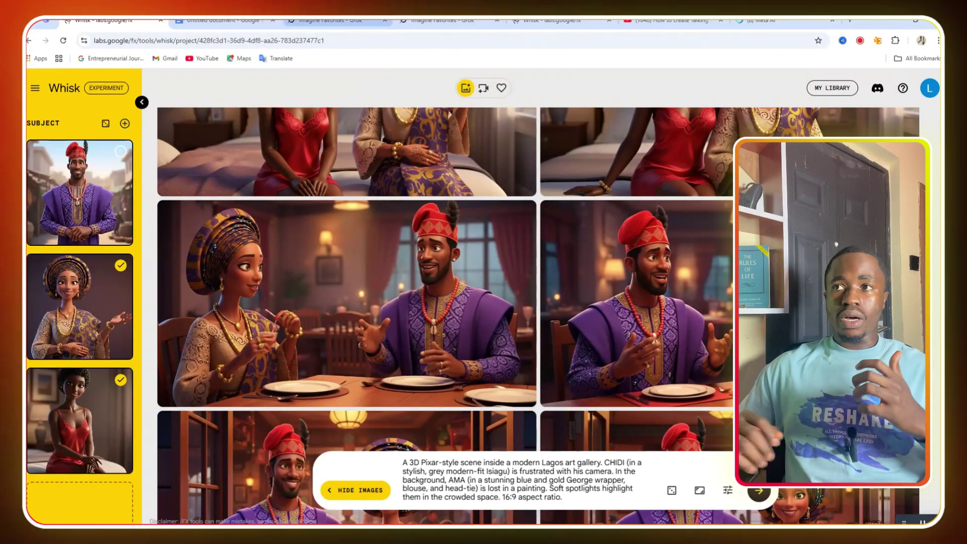
pyautogui.hotkey('ctrl', 'Tab')
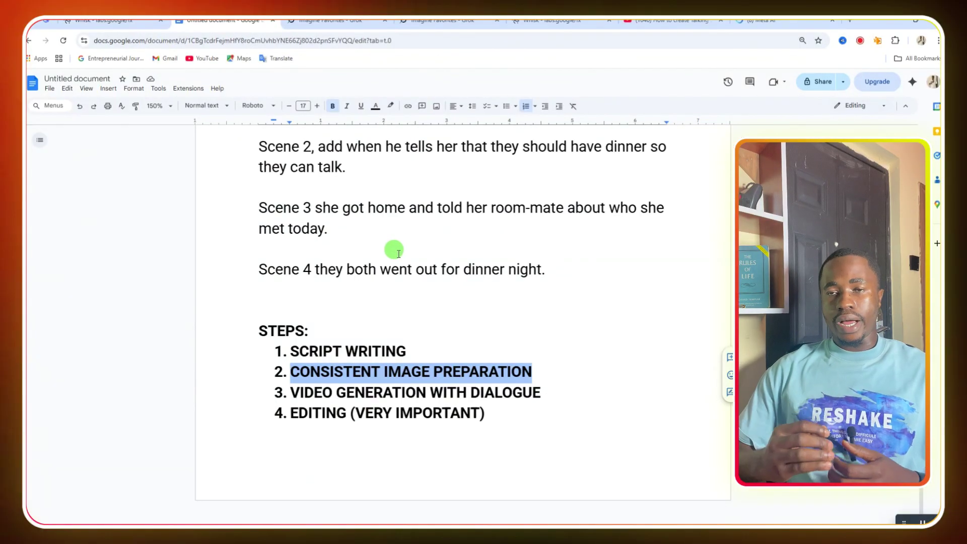
pyautogui.click(355, 22)
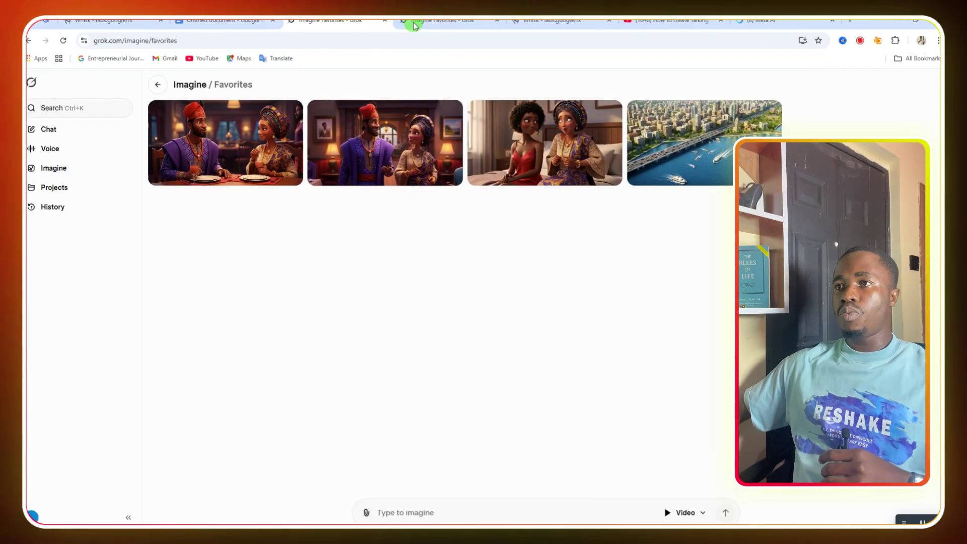
# Step: Browse the second 'Imagine favorites - Grok' tab's grid of saved scene clips
pyautogui.click(433, 21)
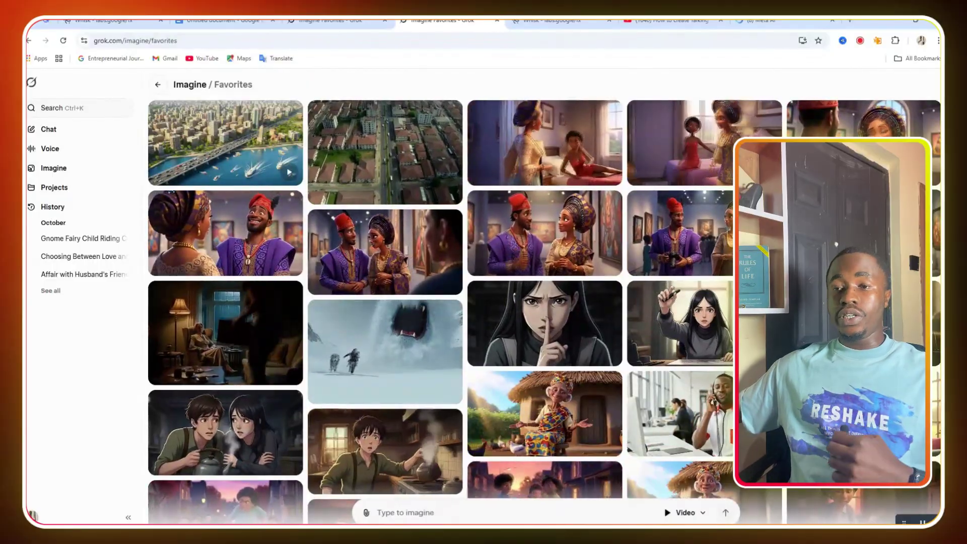
pyautogui.moveTo(615, 175)
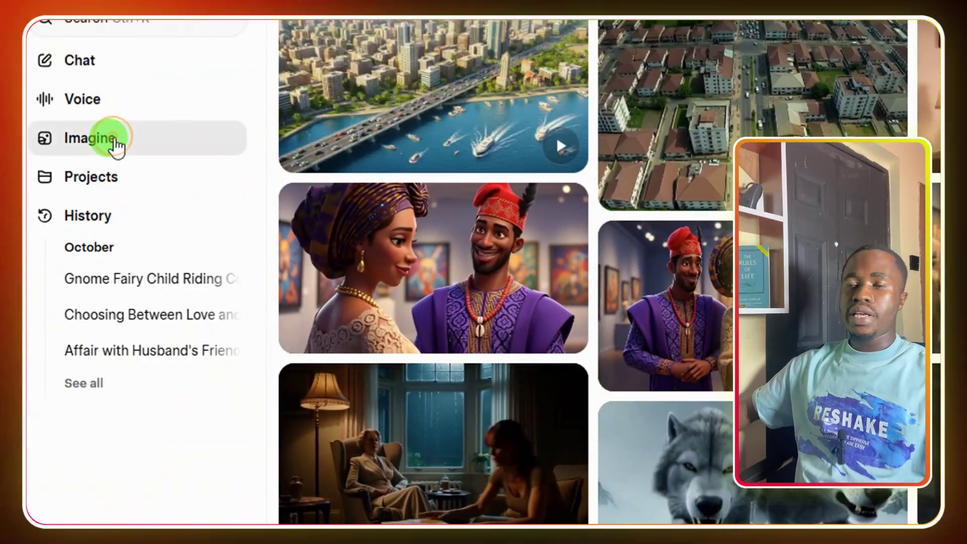
pyautogui.scroll(-5, 539, 219)
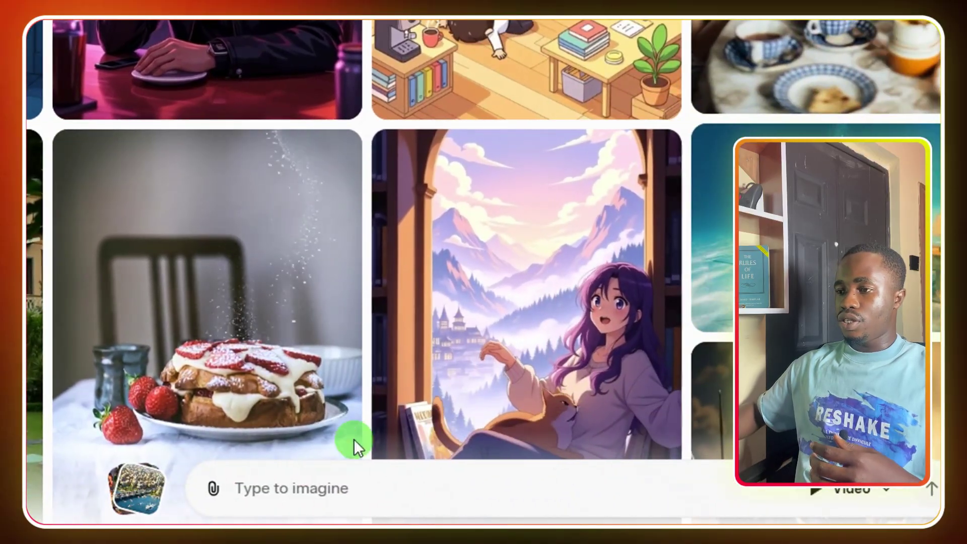
pyautogui.click(216, 489)
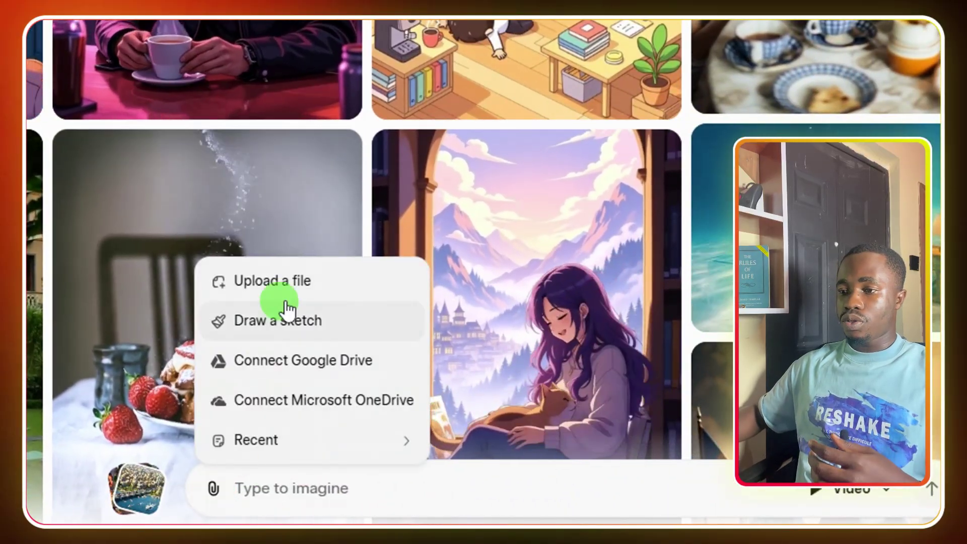
pyautogui.click(262, 486)
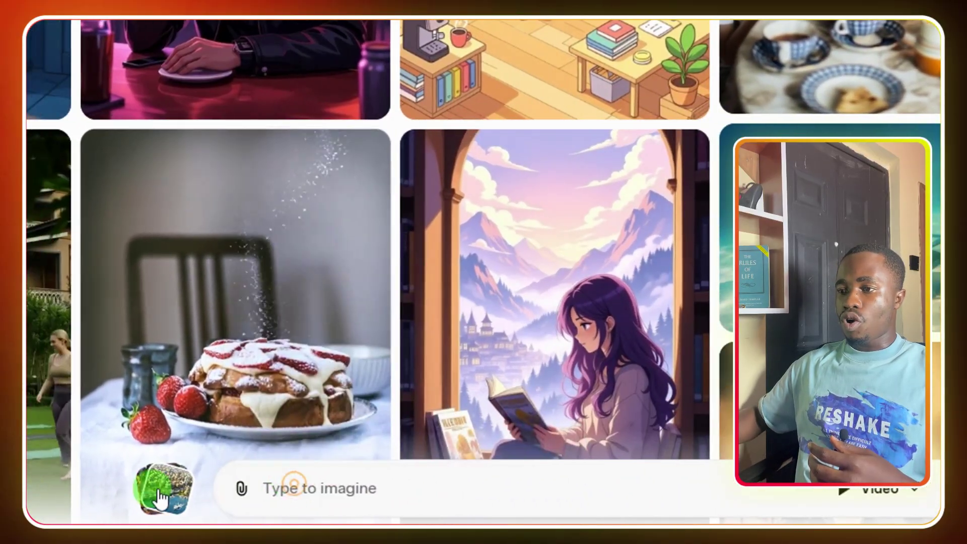
pyautogui.scroll(-10, 186, 331)
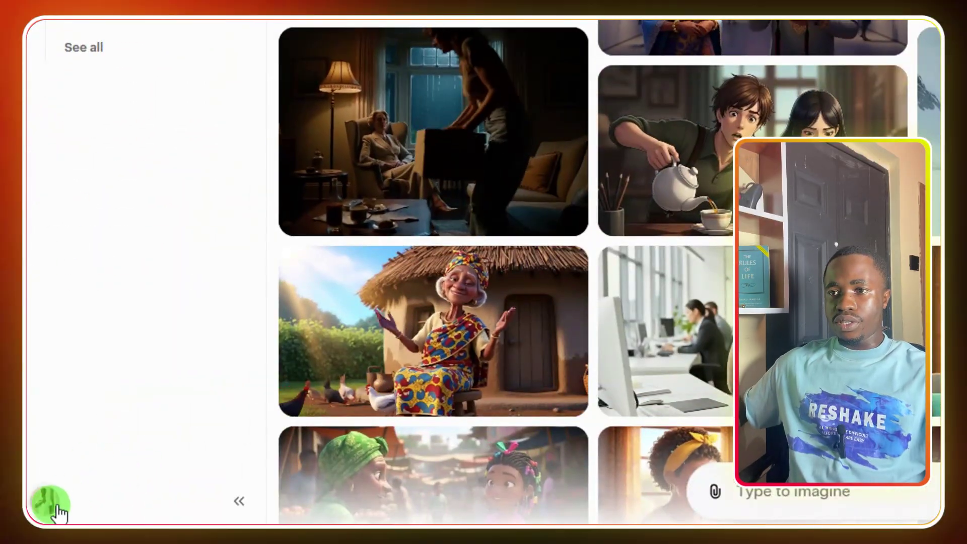
# Step: Look over the Behavior settings, then open the Chidi-and-Ama gallery clip as its own post
pyautogui.click(51, 504)
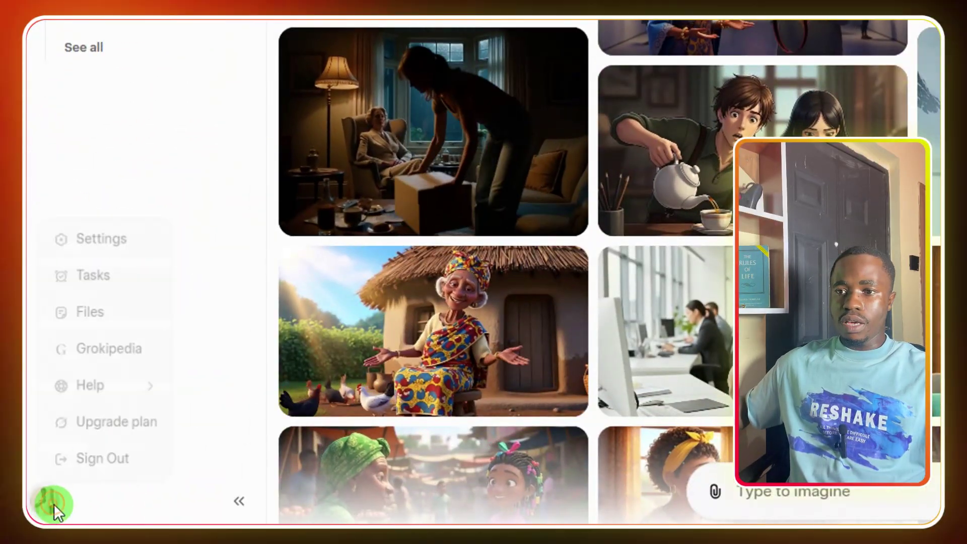
pyautogui.click(112, 228)
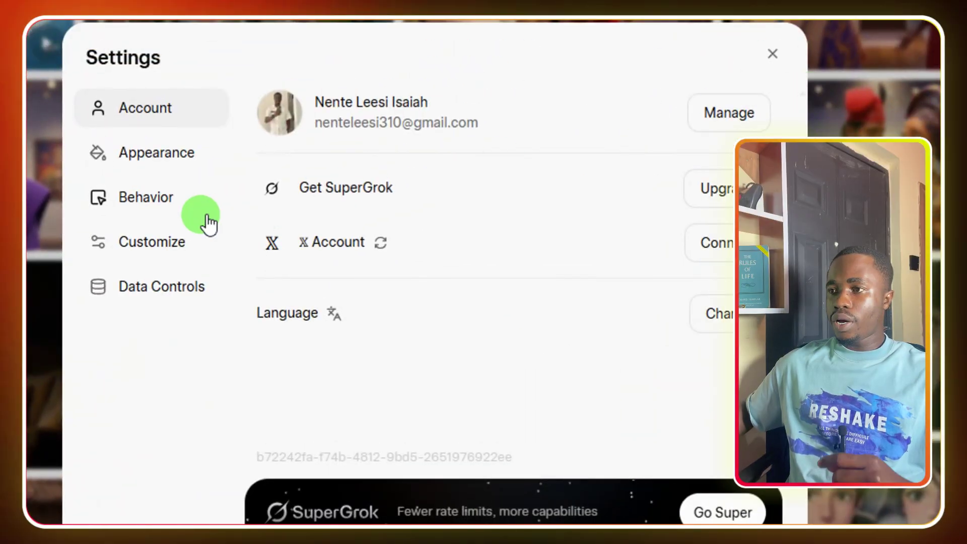
pyautogui.click(177, 202)
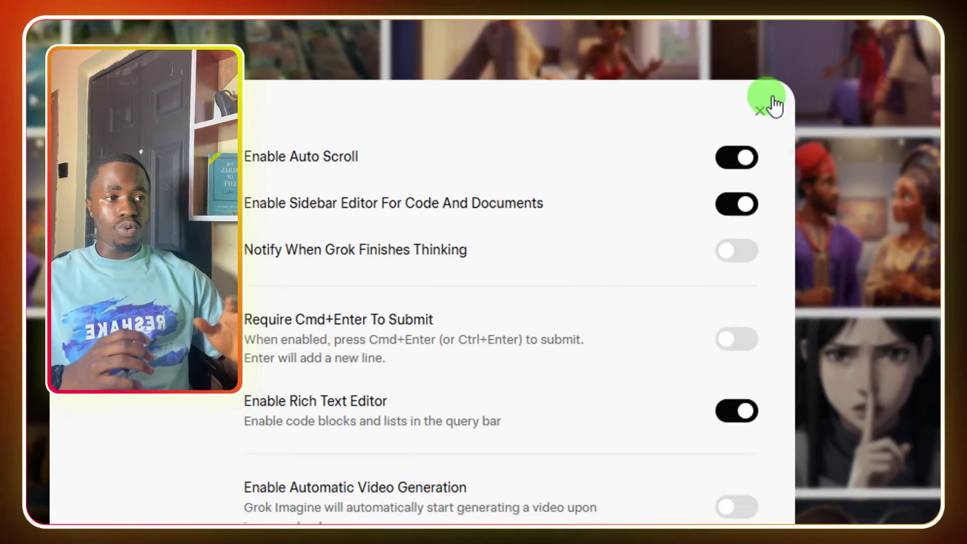
pyautogui.click(763, 113)
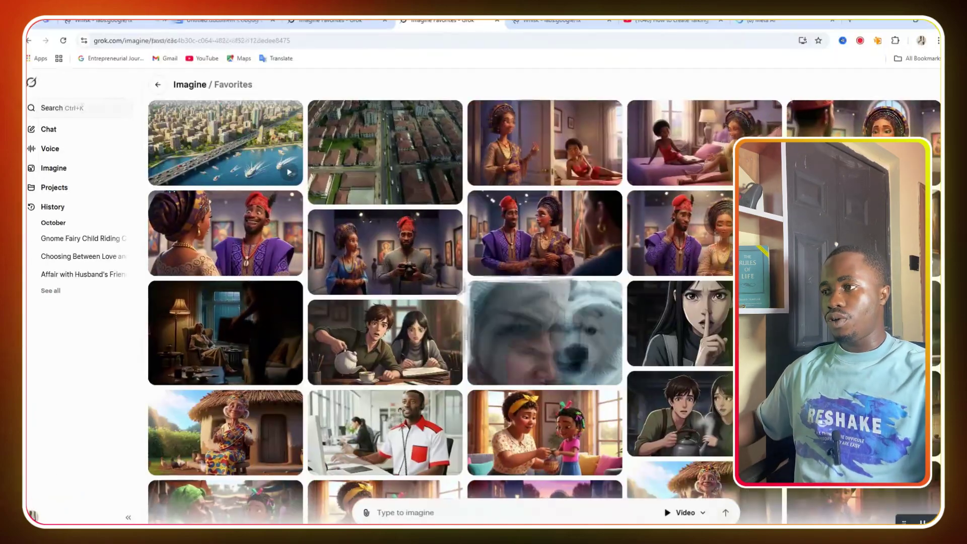
pyautogui.click(494, 198)
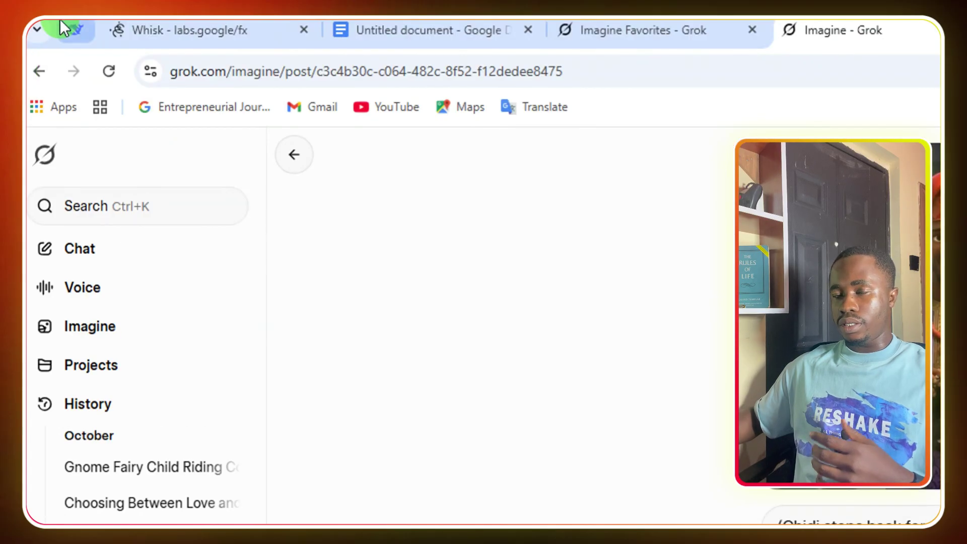
pyautogui.click(67, 26)
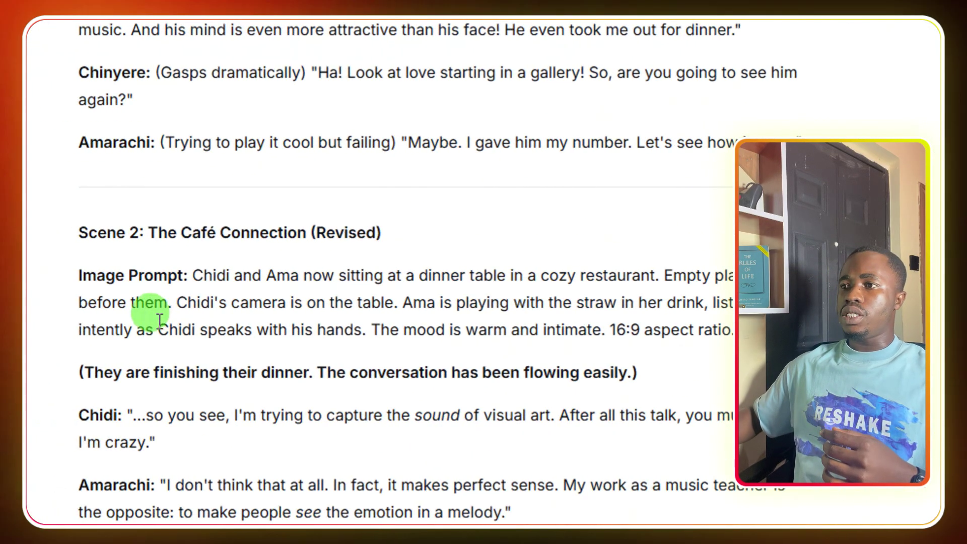
# Step: Highlight Chidi's 'Chidi: (Startled)…' apology line under Scene 1: The Gallery Bump
pyautogui.scroll(5, 175, 322)
pyautogui.scroll(10, 176, 321)
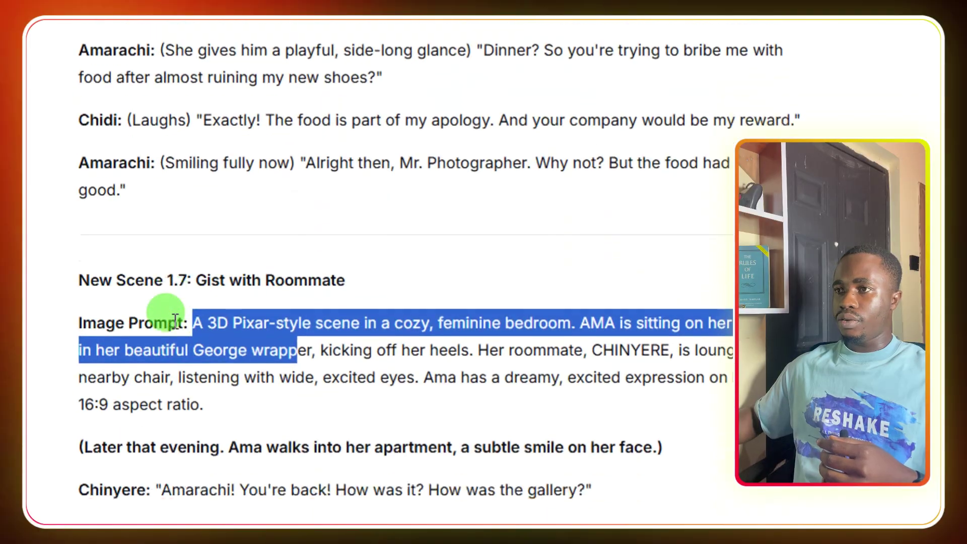
pyautogui.scroll(10, 176, 321)
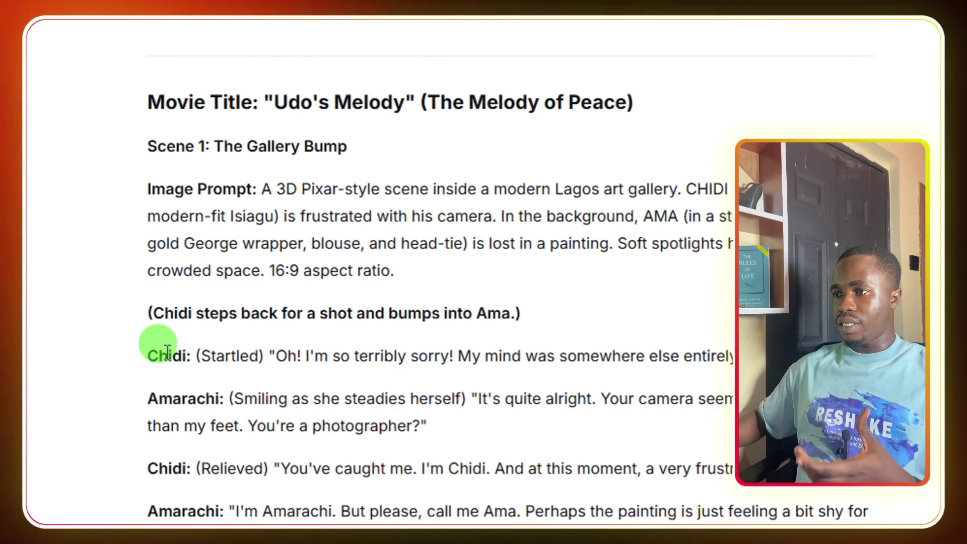
pyautogui.moveTo(149, 355); pyautogui.dragTo(717, 347)
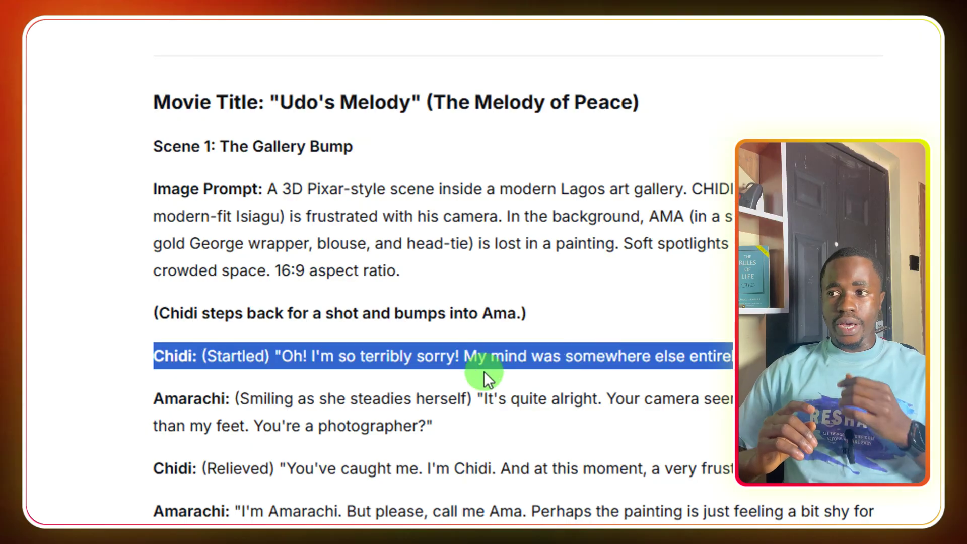
pyautogui.click(142, 357)
pyautogui.moveTo(160, 364); pyautogui.dragTo(397, 459)
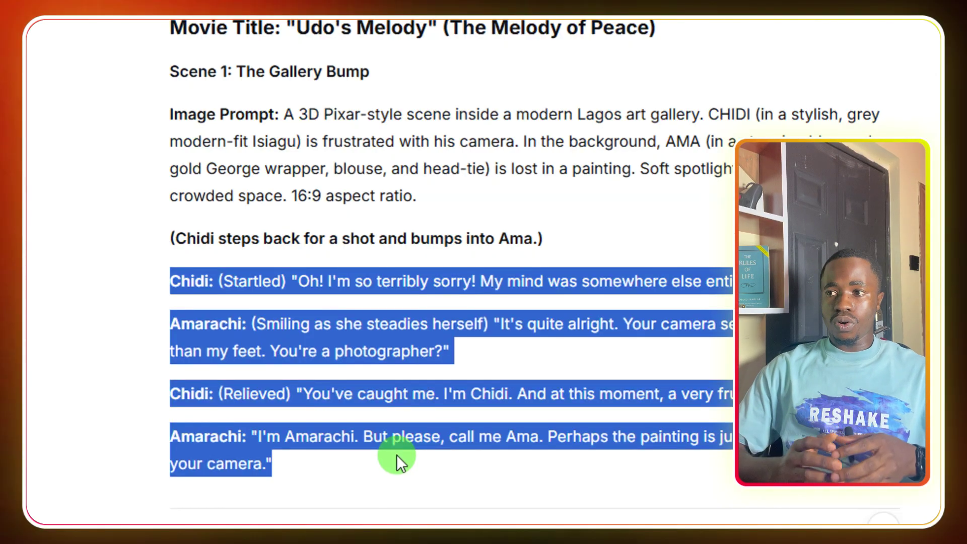
pyautogui.click(413, 272)
pyautogui.moveTo(173, 281); pyautogui.dragTo(731, 270)
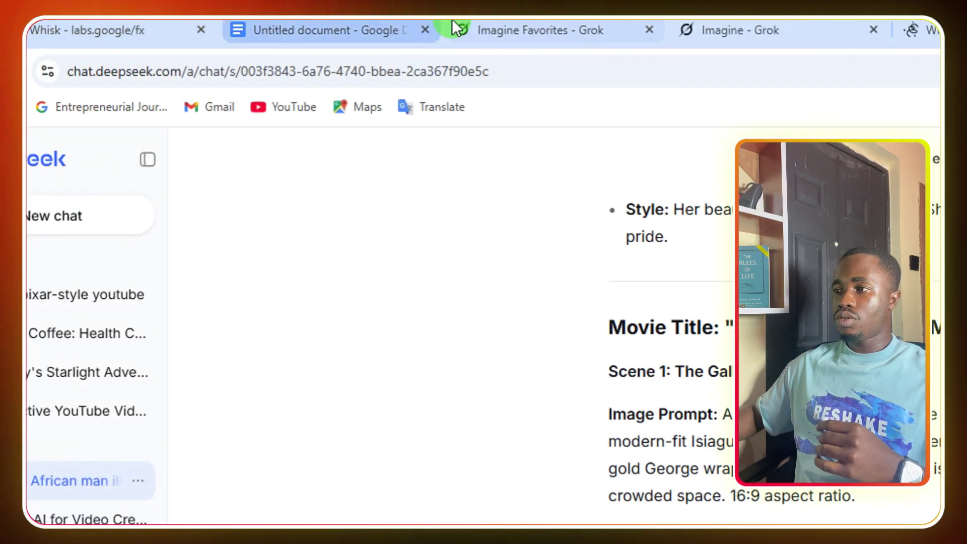
pyautogui.click(538, 28)
# Step: Insert a colon after 'Chidi(the man)' in the gallery video prompt and redo the video
pyautogui.click(771, 22)
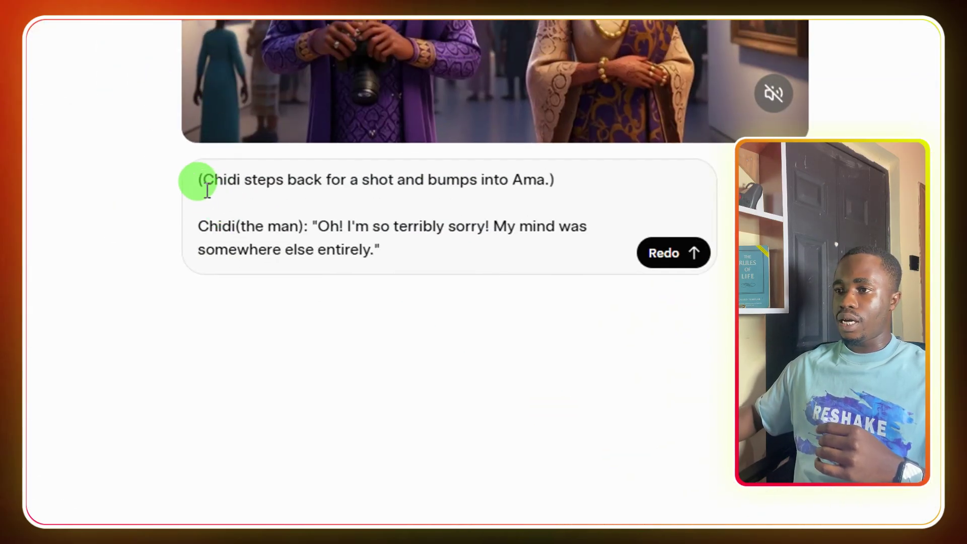
pyautogui.moveTo(195, 179); pyautogui.dragTo(565, 183)
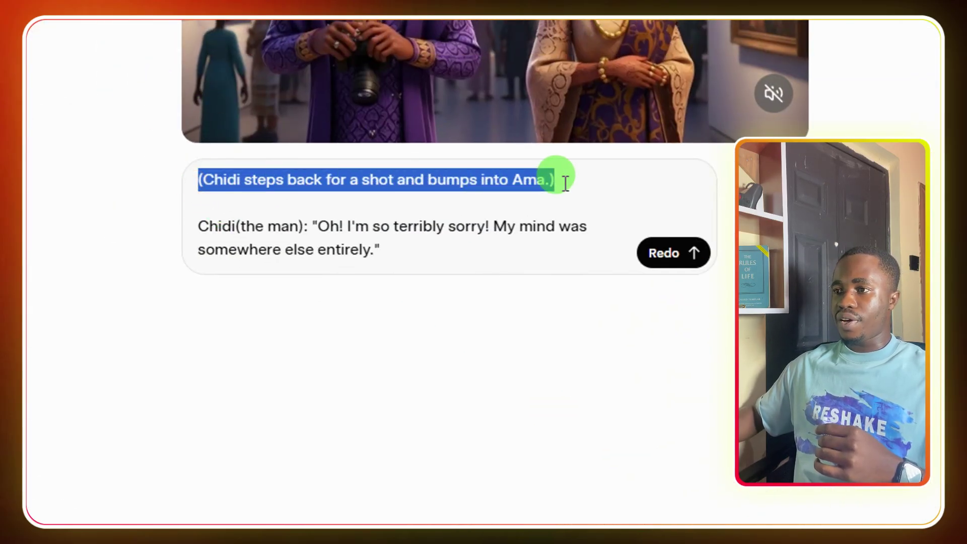
pyautogui.click(305, 226)
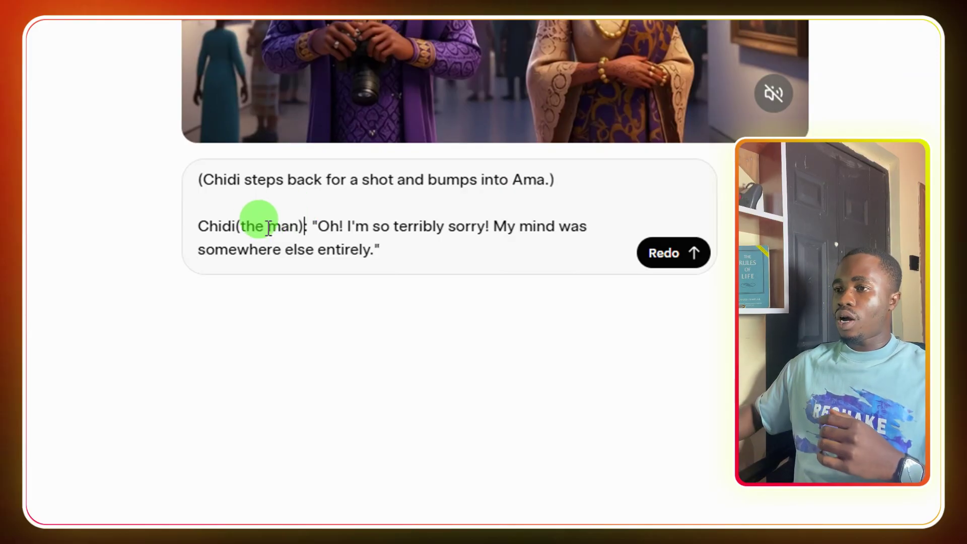
pyautogui.click(305, 225)
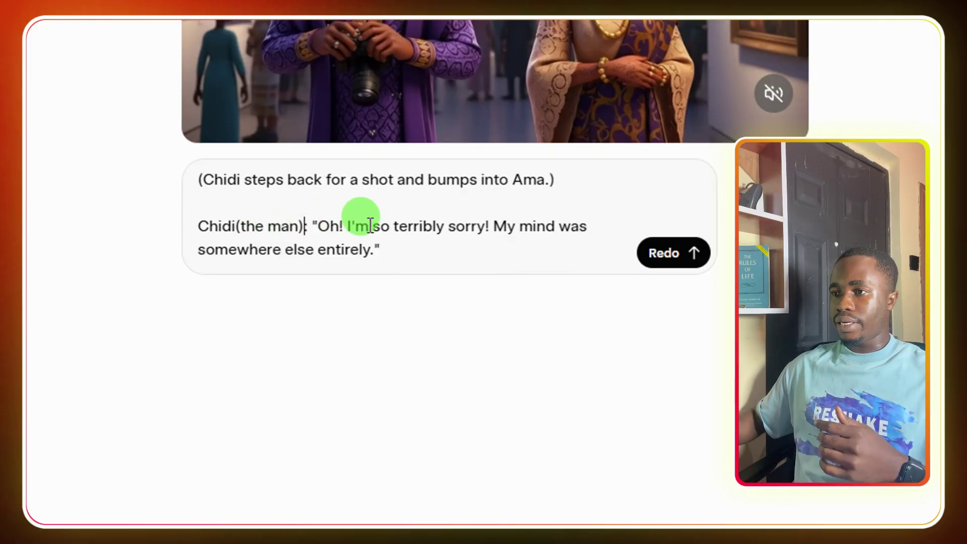
pyautogui.write(':')
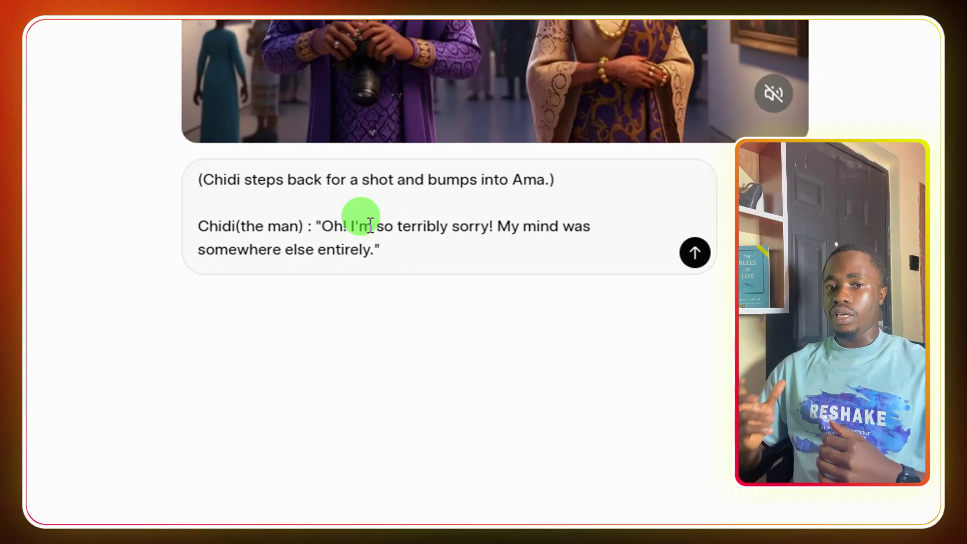
pyautogui.press('BackSpace')
pyautogui.click(331, 227)
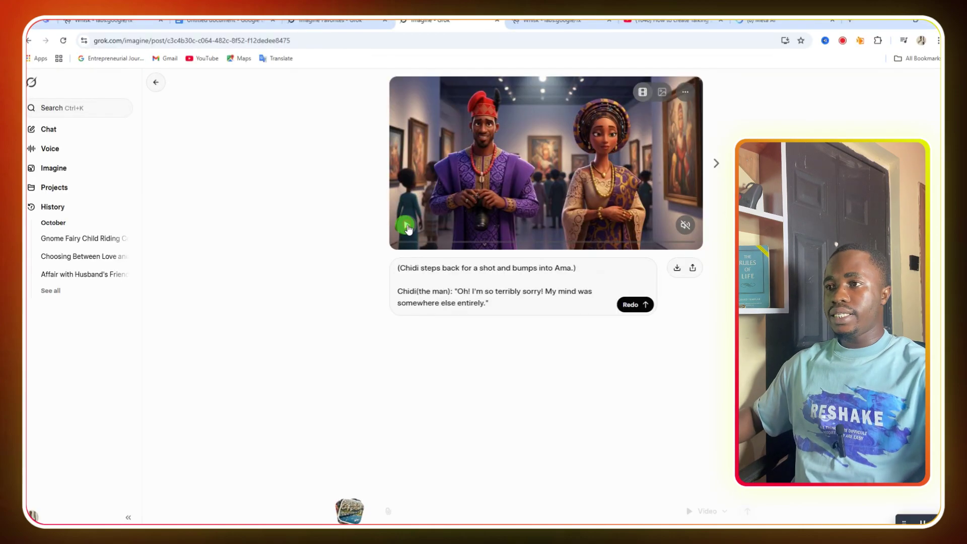
pyautogui.click(407, 227)
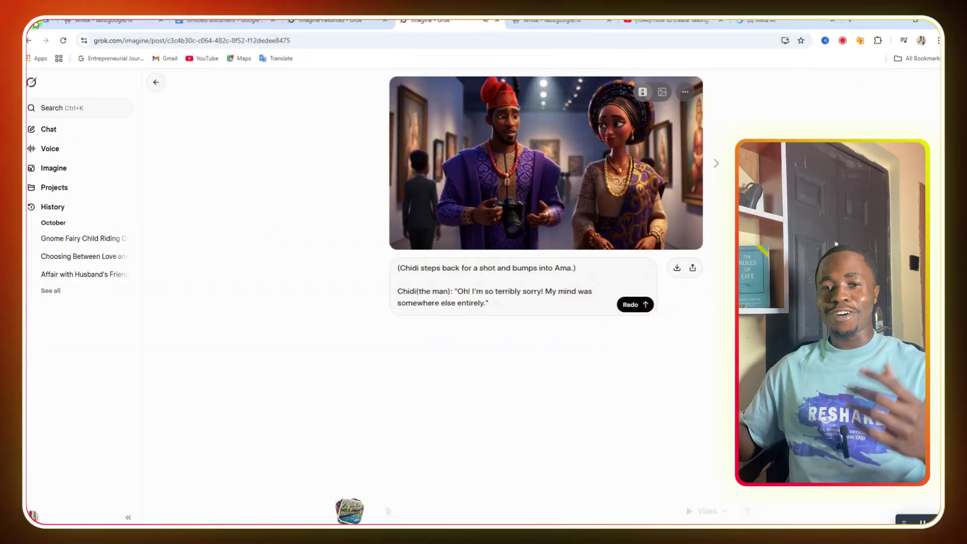
pyautogui.click(45, 21)
# Step: Select Amarachi's steadying-herself line in the script and go back to the Grok video post
pyautogui.scroll(-1, 422, 310)
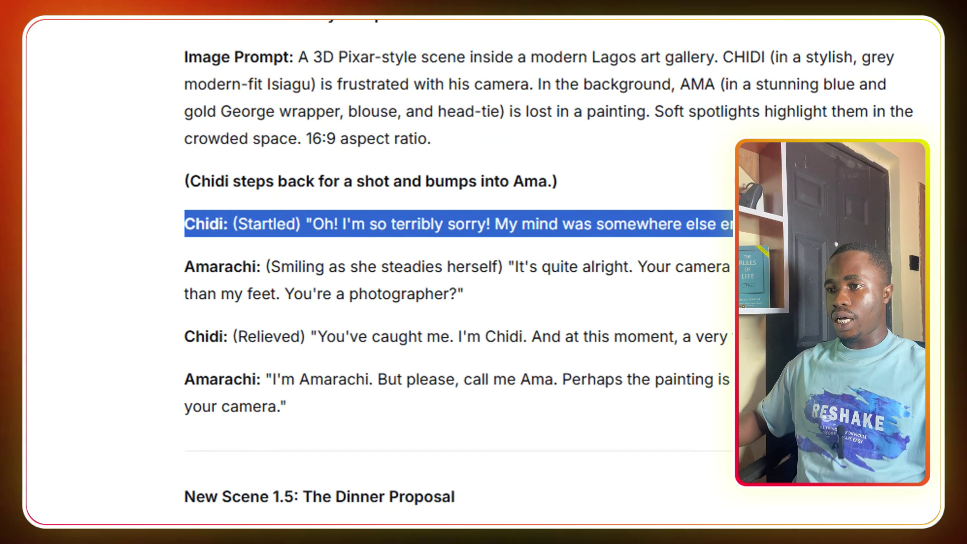
pyautogui.moveTo(487, 292); pyautogui.dragTo(281, 266)
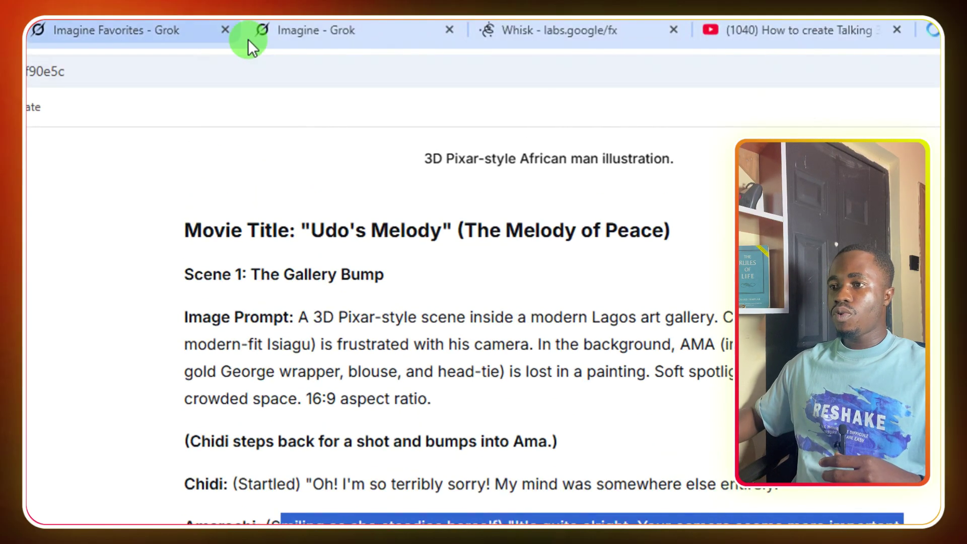
pyautogui.click(281, 29)
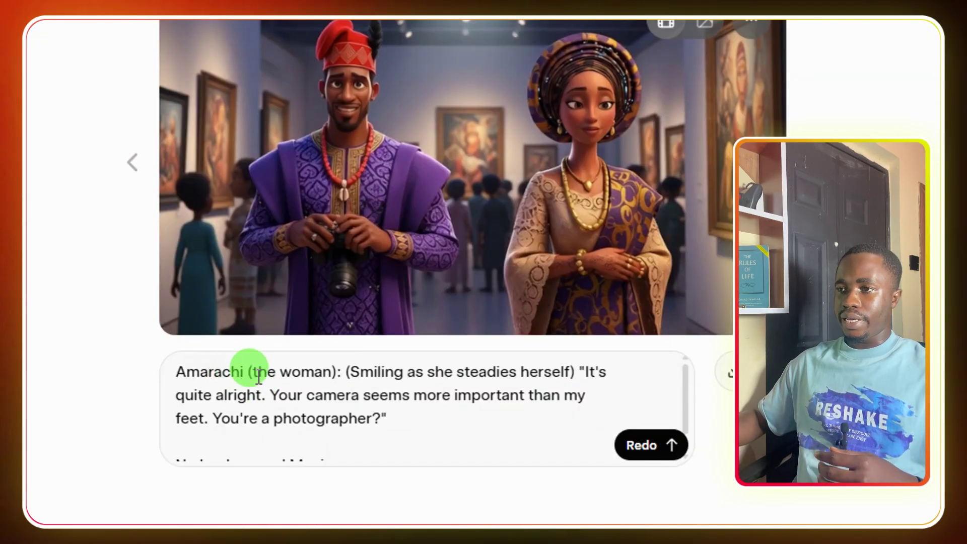
# Step: Check the 'Amarachi (the woman)' line and the closing 'No background Music.' line in the prompt
pyautogui.click(258, 372)
pyautogui.moveTo(259, 371)
pyautogui.mouseDown()
pyautogui.moveTo(302, 373)
pyautogui.moveTo(265, 367)
pyautogui.mouseUp()
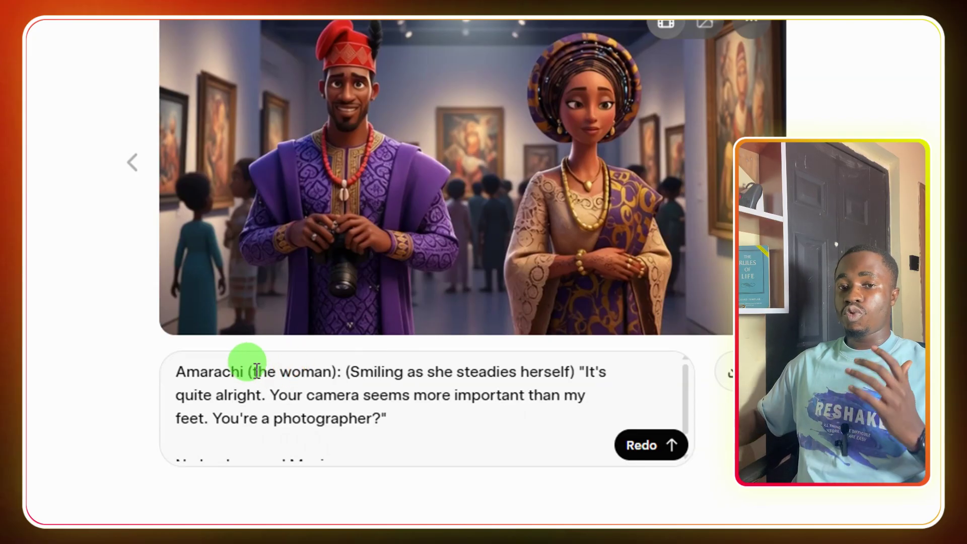
pyautogui.click(291, 372)
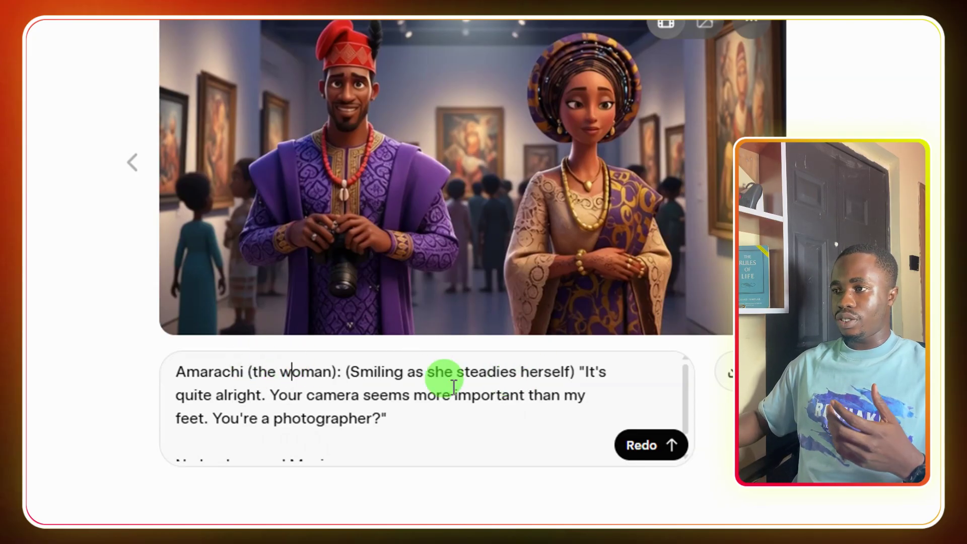
pyautogui.scroll(-1, 323, 398)
pyautogui.scroll(-1, 313, 384)
pyautogui.scroll(1, 339, 402)
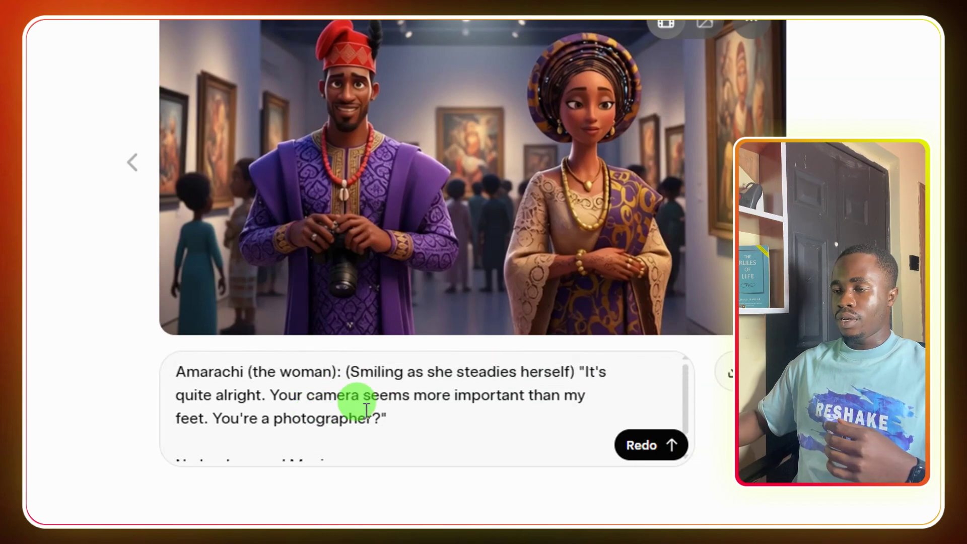
pyautogui.scroll(-1, 350, 432)
pyautogui.moveTo(339, 432); pyautogui.dragTo(166, 432)
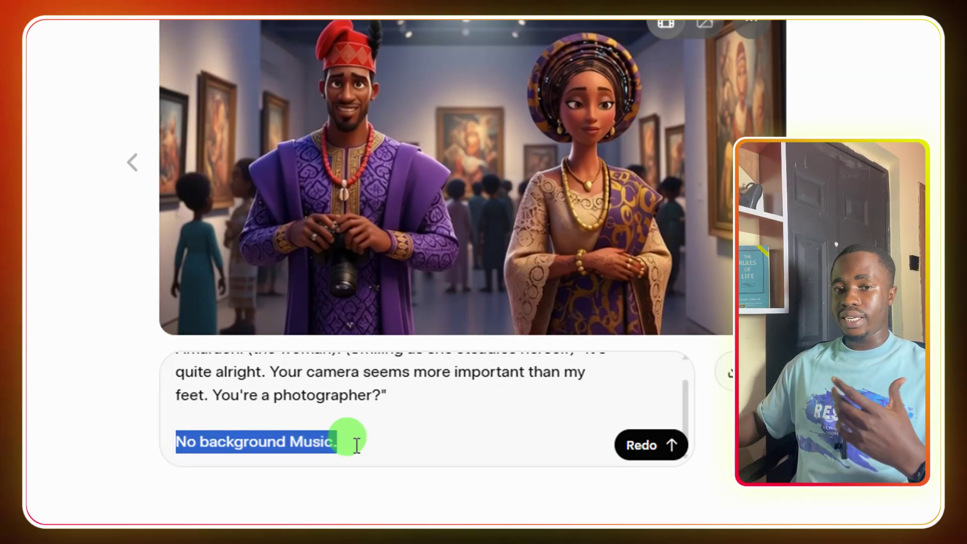
pyautogui.scroll(1, 345, 433)
pyautogui.click(330, 416)
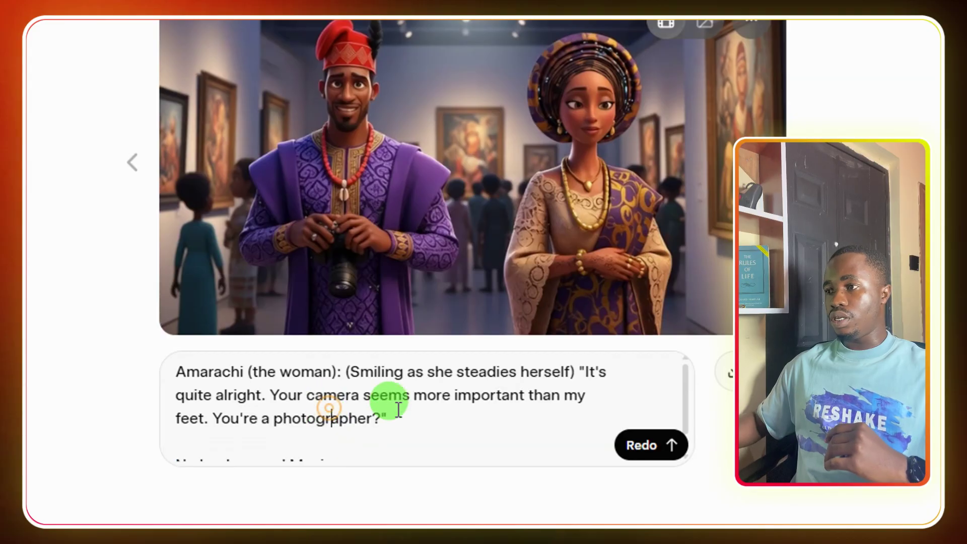
# Step: Play the animated gallery clip generated from the prompt
pyautogui.moveTo(291, 295)
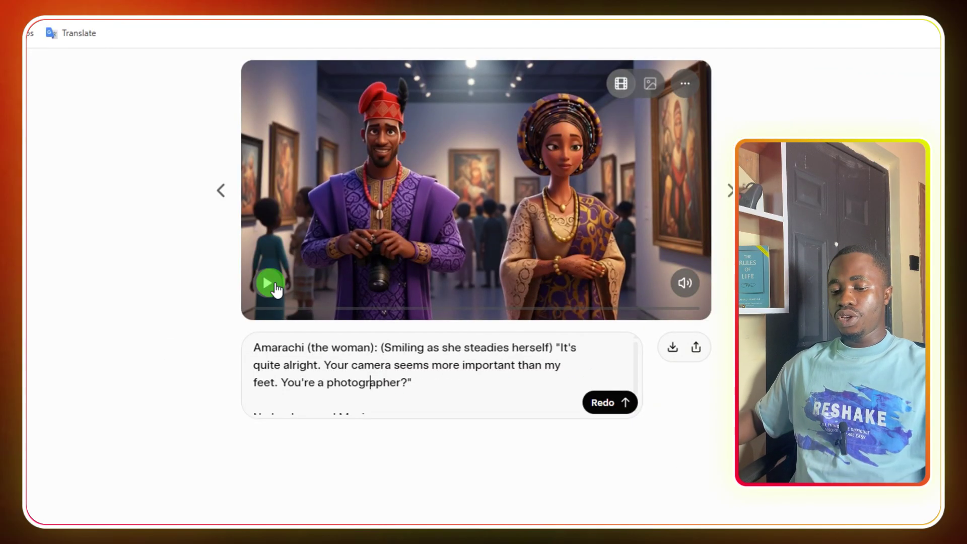
pyautogui.click(196, 285)
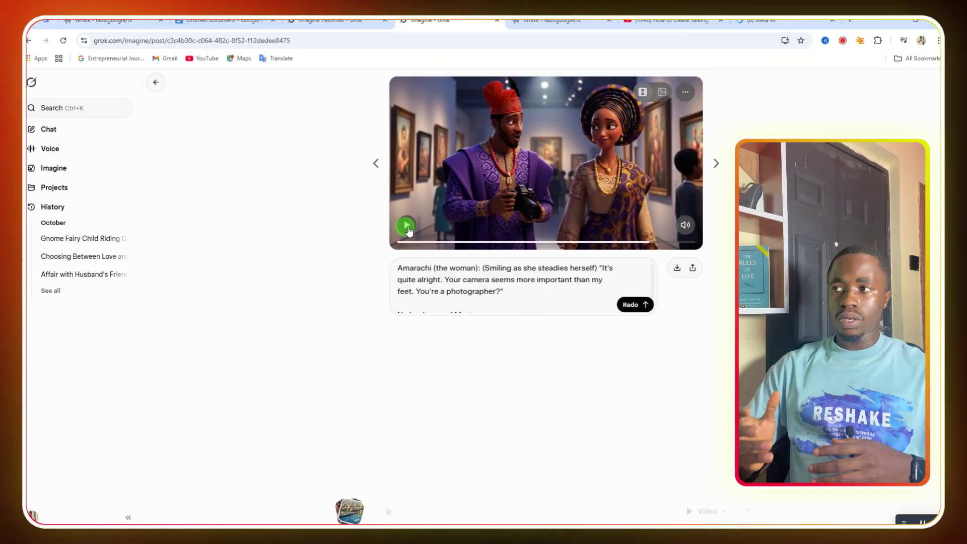
pyautogui.scroll(-1, 502, 285)
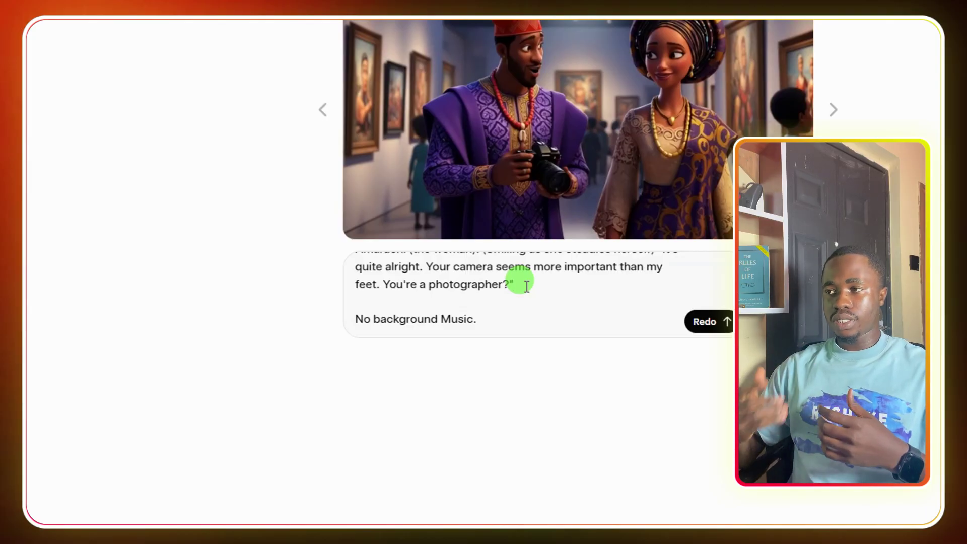
# Step: Select Chidi's '(Relieved)' reply in DeepSeek, then place the caret after Amarachi's line in Grok's prompt
pyautogui.click(64, 27)
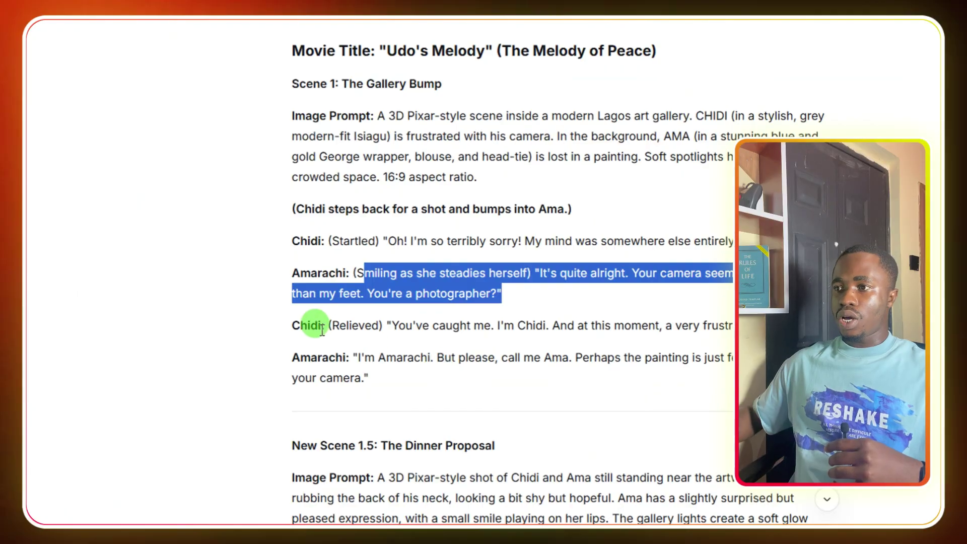
pyautogui.moveTo(294, 326); pyautogui.dragTo(725, 328)
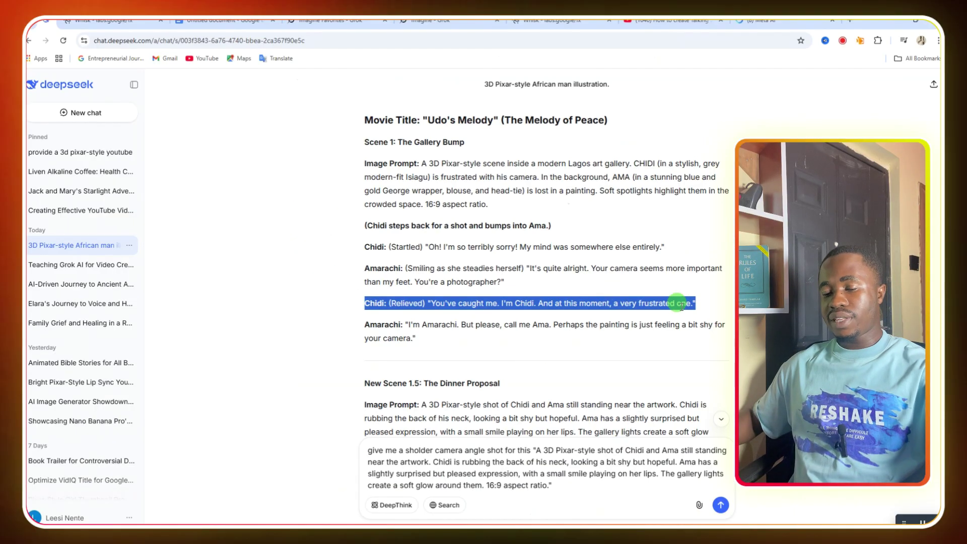
pyautogui.click(422, 21)
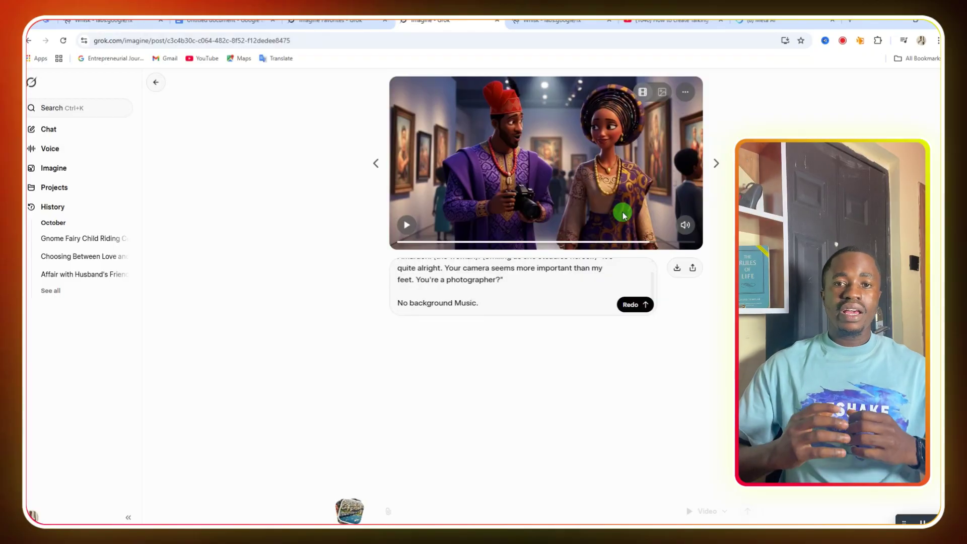
pyautogui.click(503, 280)
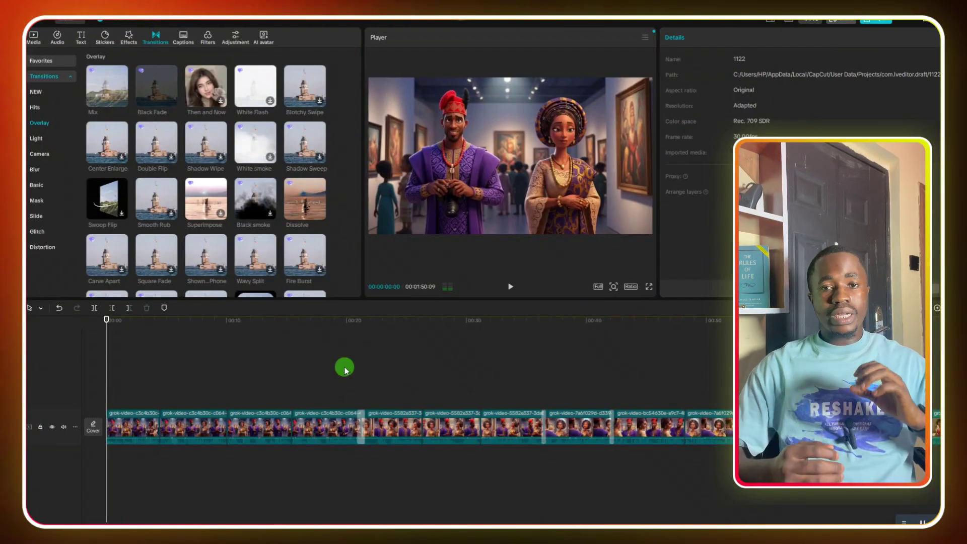
# Step: Show the imported grok-video clips in Media, set the playhead to 00:00:03:12, and select the first gallery clip
pyautogui.click(34, 36)
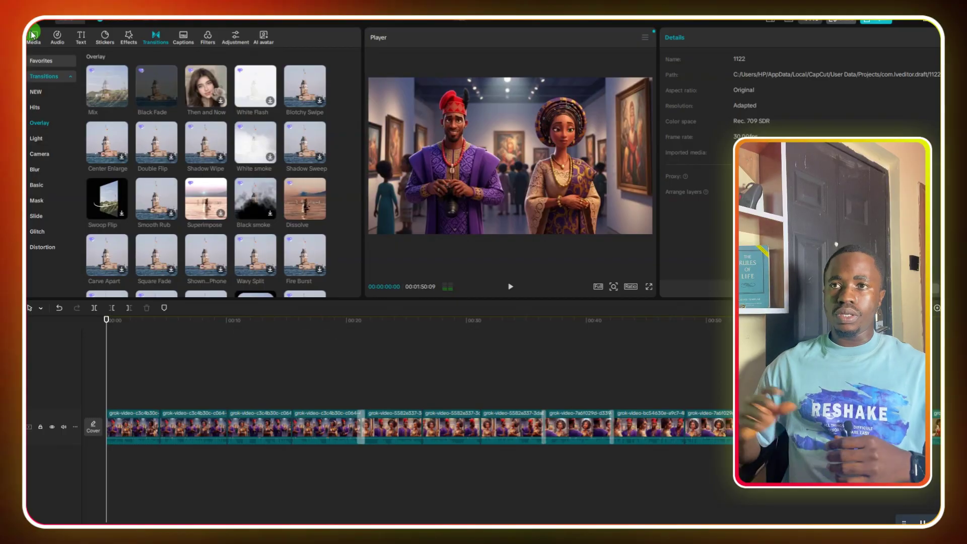
pyautogui.scroll(3, 216, 204)
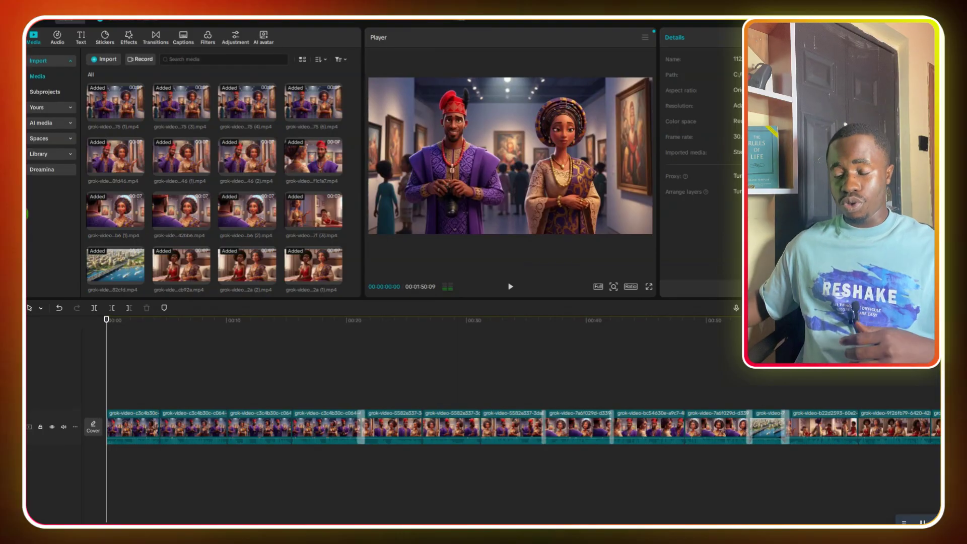
pyautogui.moveTo(117, 169); pyautogui.dragTo(145, 400)
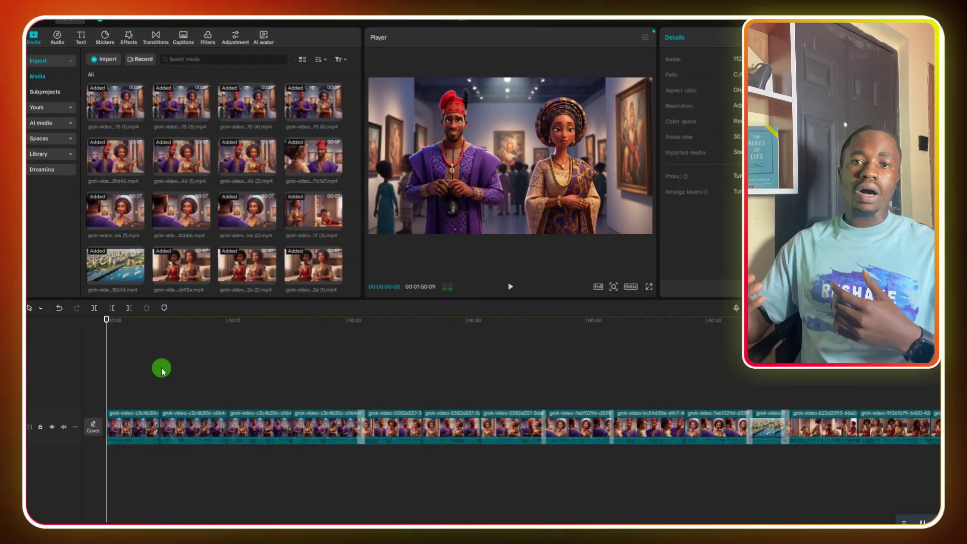
pyautogui.click(154, 394)
pyautogui.click(147, 401)
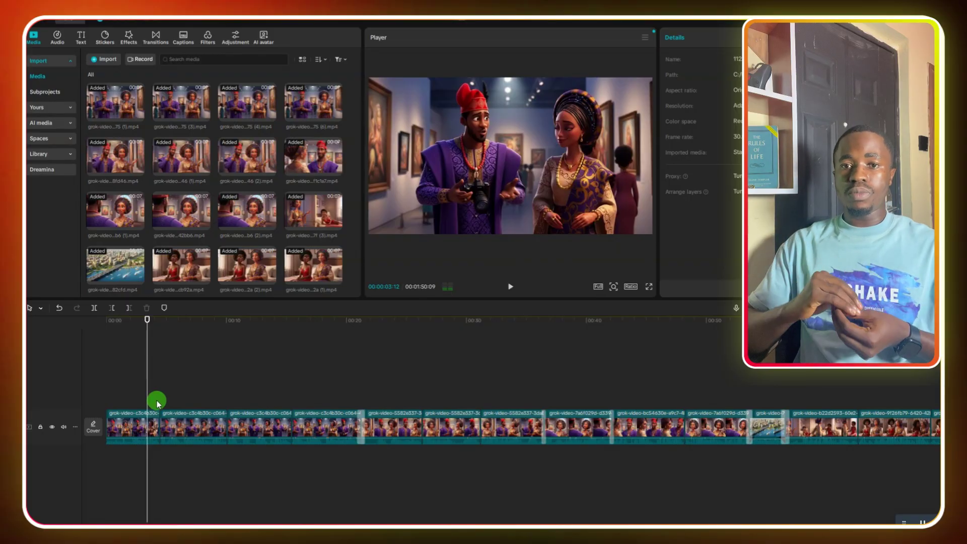
pyautogui.click(133, 428)
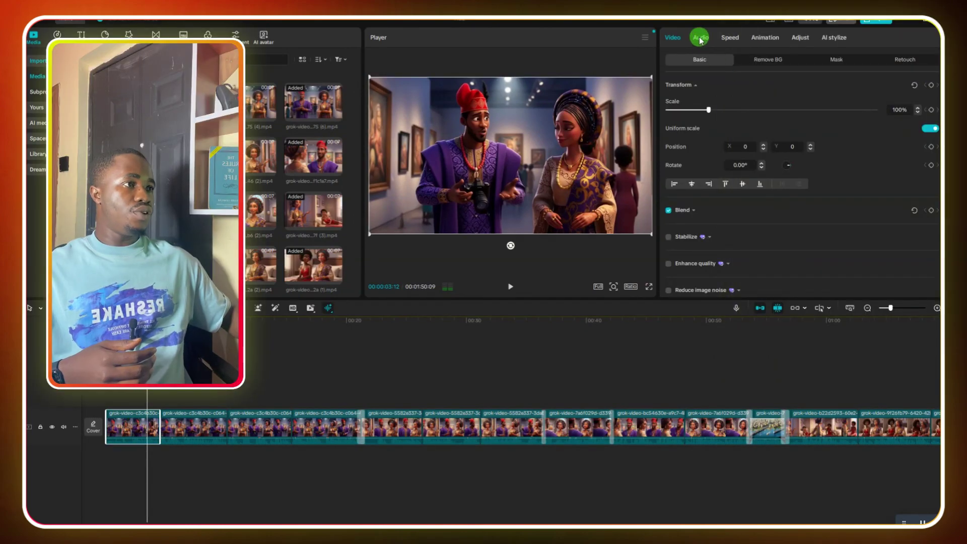
# Step: Open the first gallery clip's Audio settings to review Enhance voice and Reduce noise
pyautogui.click(700, 40)
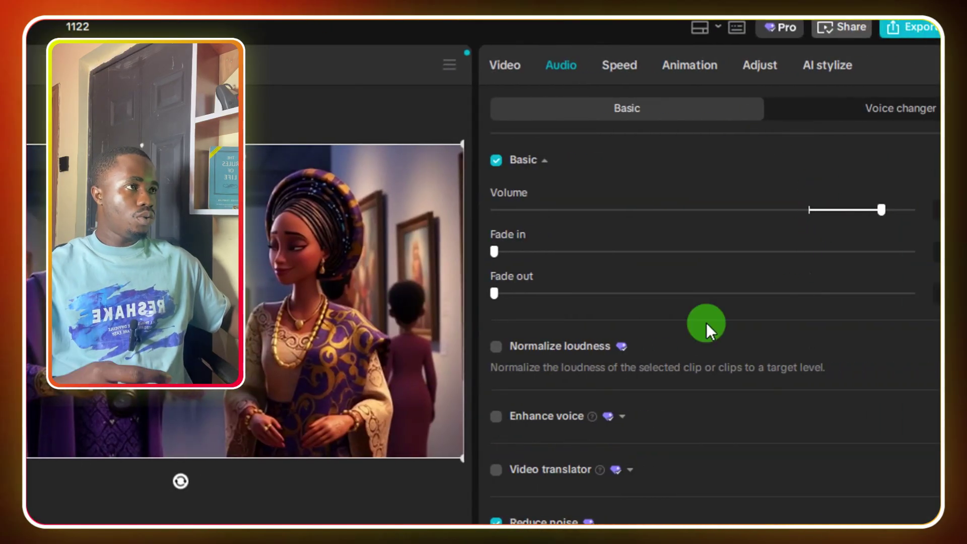
pyautogui.scroll(-2, 708, 328)
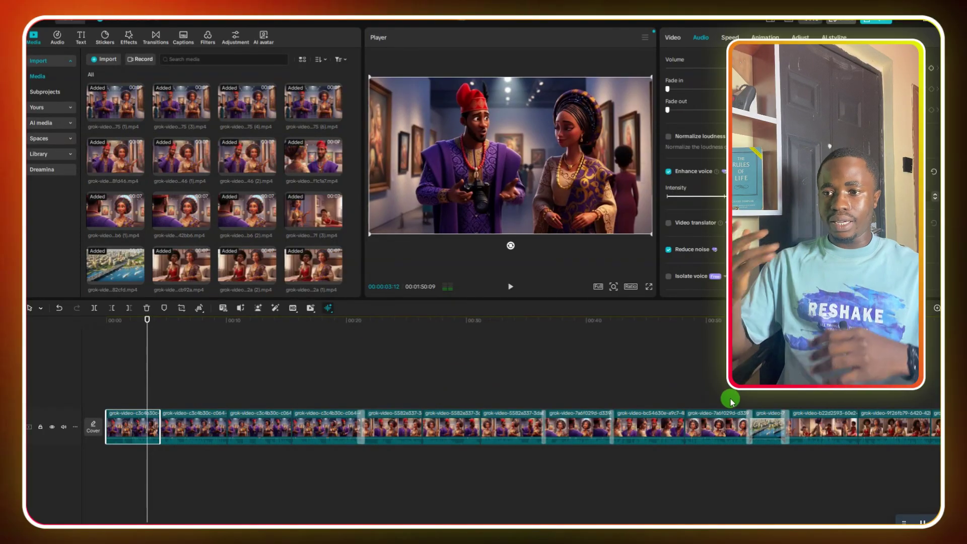
pyautogui.hscroll(5, 728, 395)
pyautogui.click(392, 355)
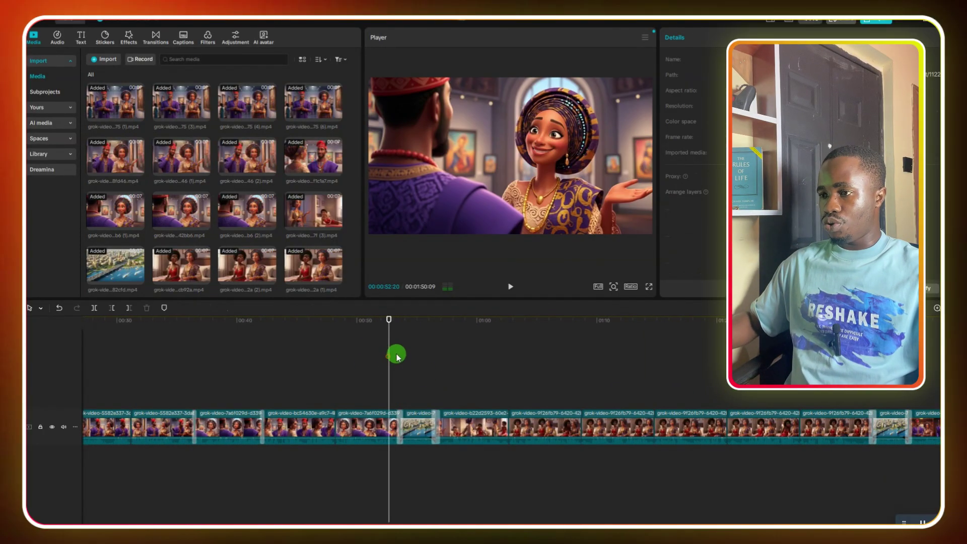
pyautogui.moveTo(388, 359); pyautogui.dragTo(387, 359)
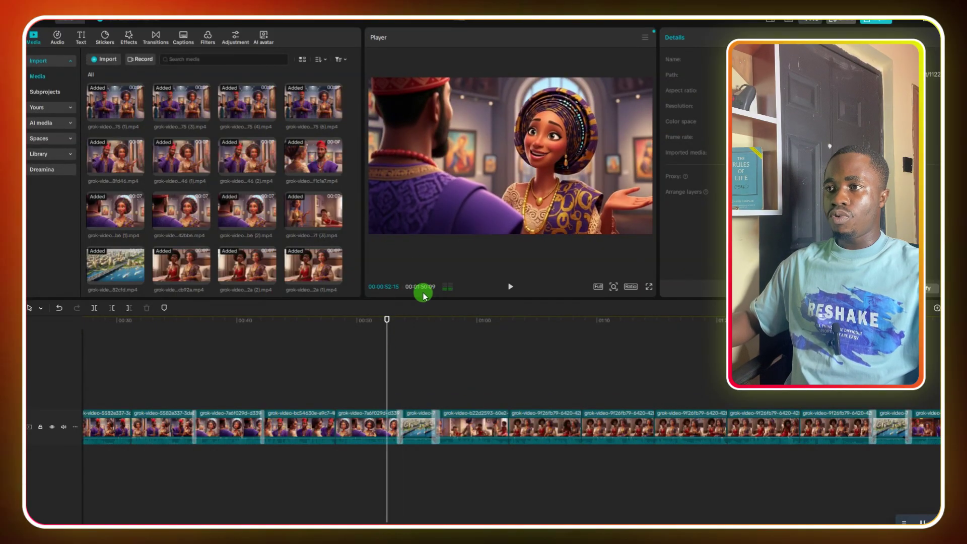
pyautogui.moveTo(388, 354)
pyautogui.mouseDown()
pyautogui.moveTo(458, 349)
pyautogui.moveTo(403, 358)
pyautogui.mouseUp()
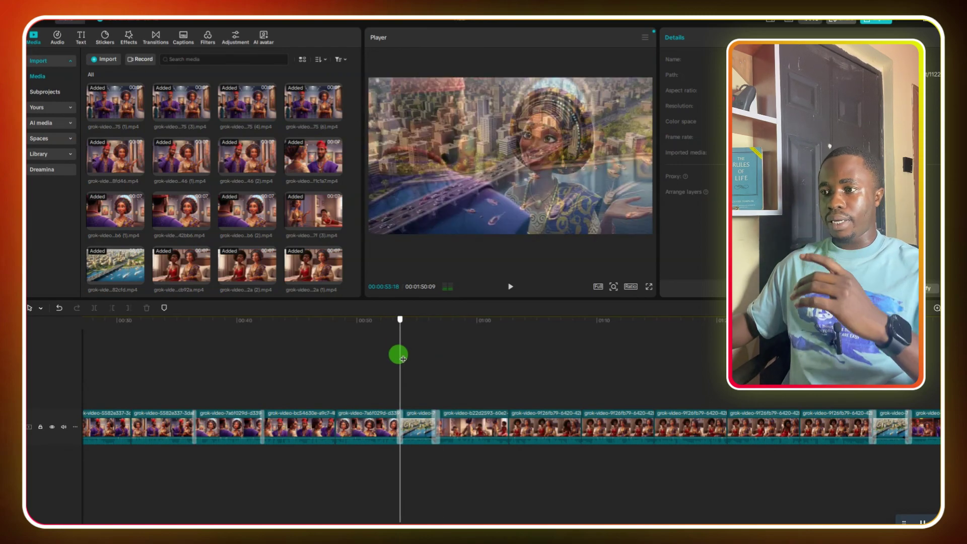
pyautogui.press('space')
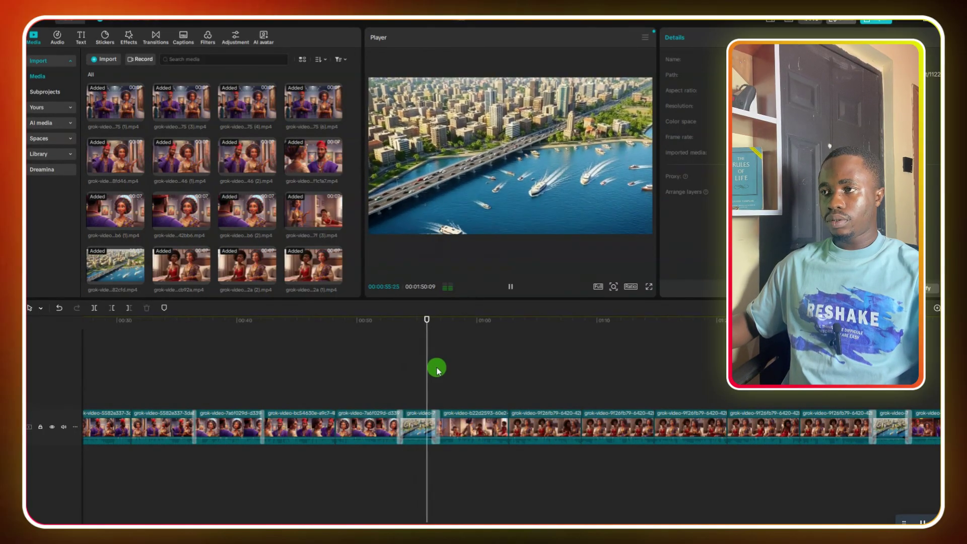
pyautogui.click(380, 343)
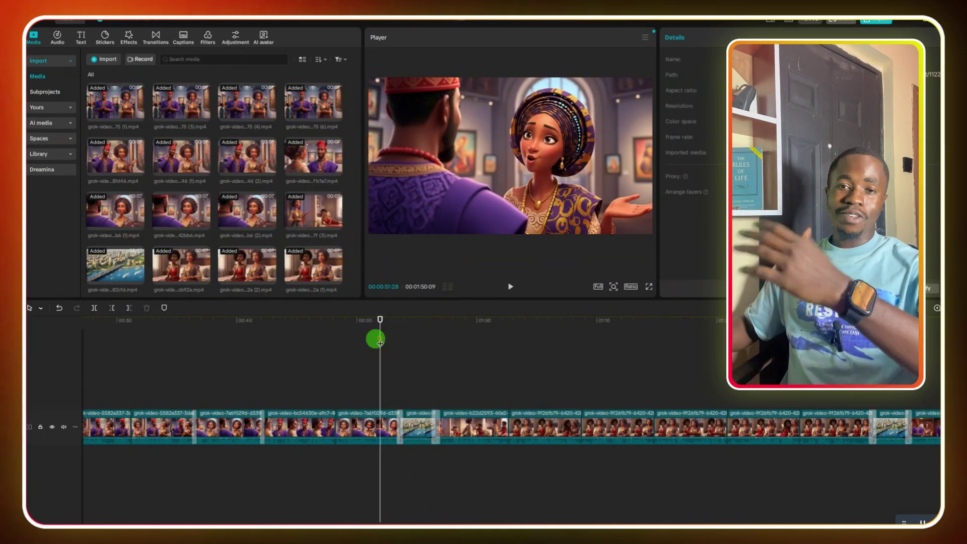